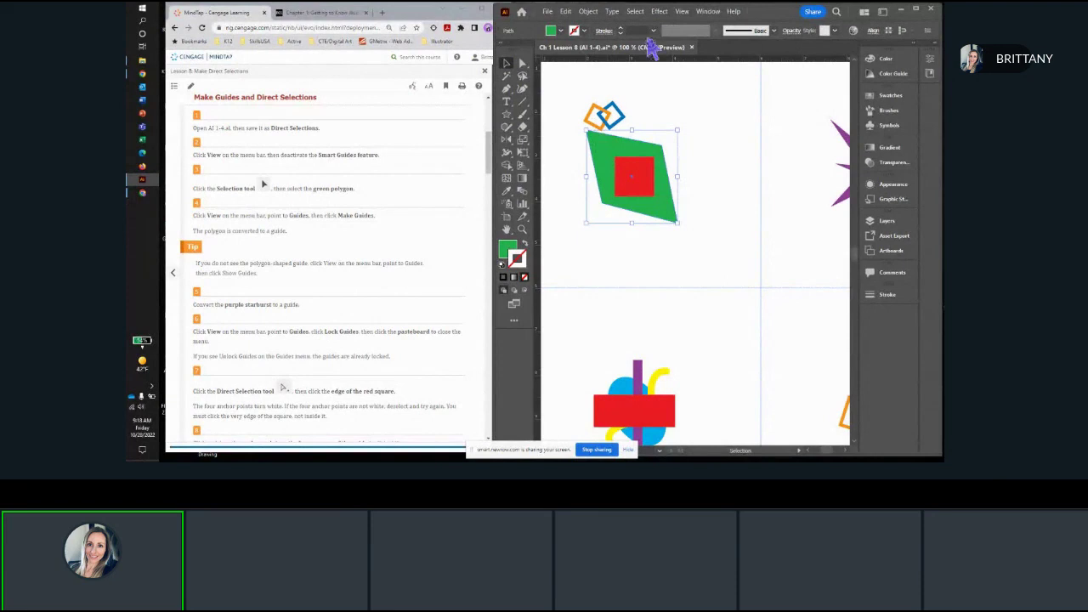
Step: Convert the selected green polygon around the red square into a guide and shift it slightly down and to the right
left_click(682, 11)
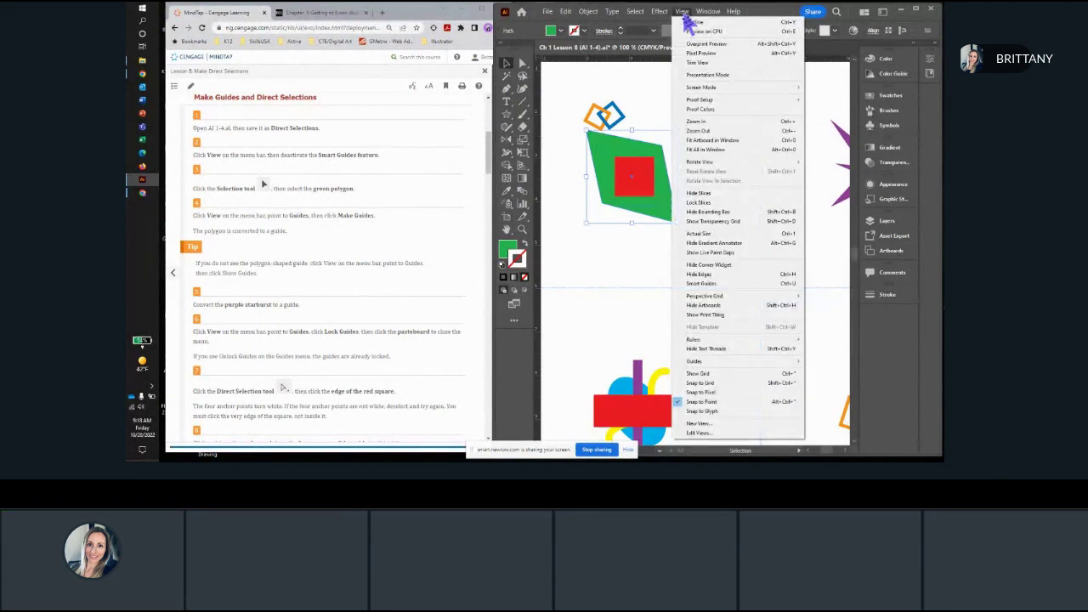
mouse_move(708, 364)
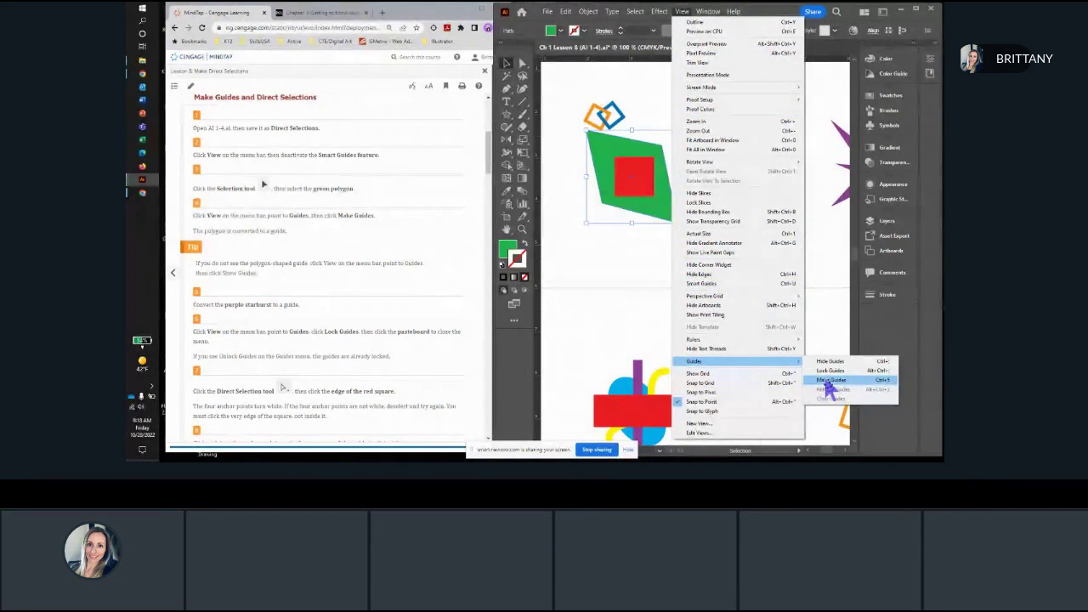
left_click(827, 380)
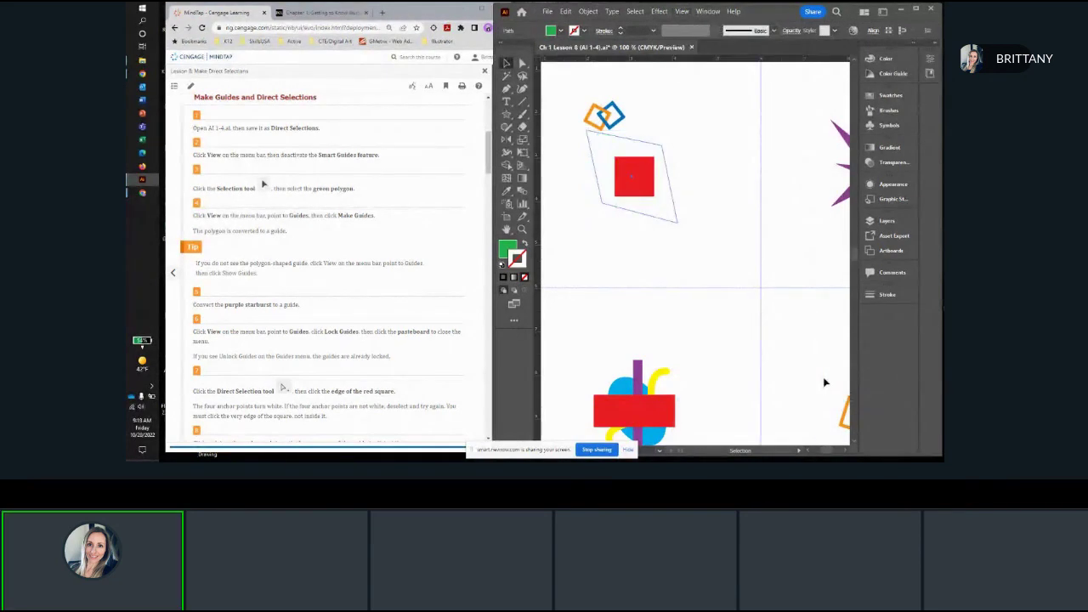
scroll(595, 157, "up", 2)
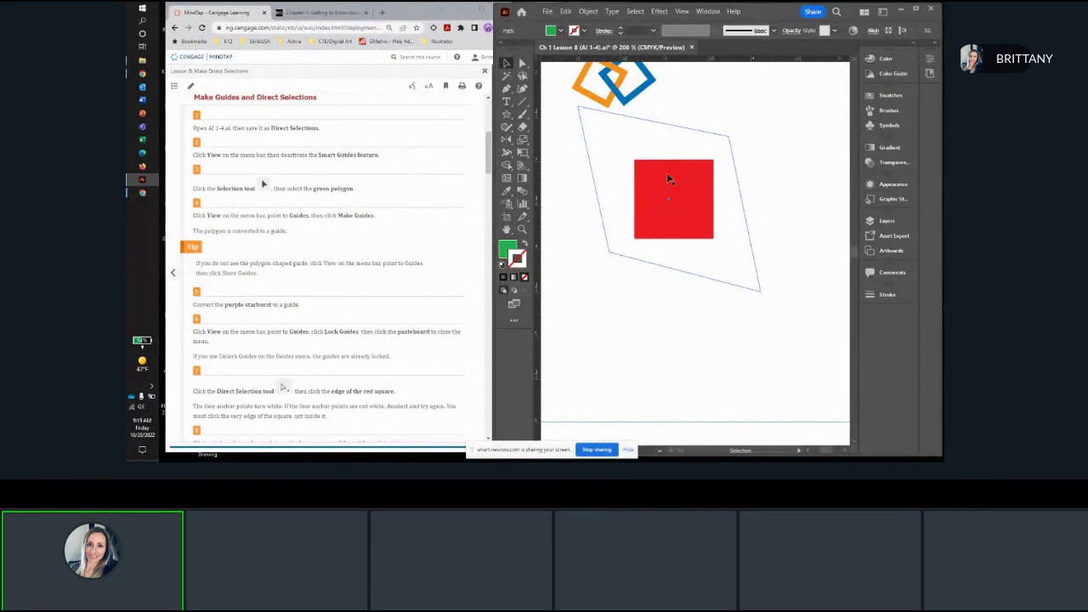
mouse_move(670, 208)
left_mouse_down()
mouse_move(657, 188)
mouse_move(680, 225)
mouse_move(682, 210)
left_mouse_up()
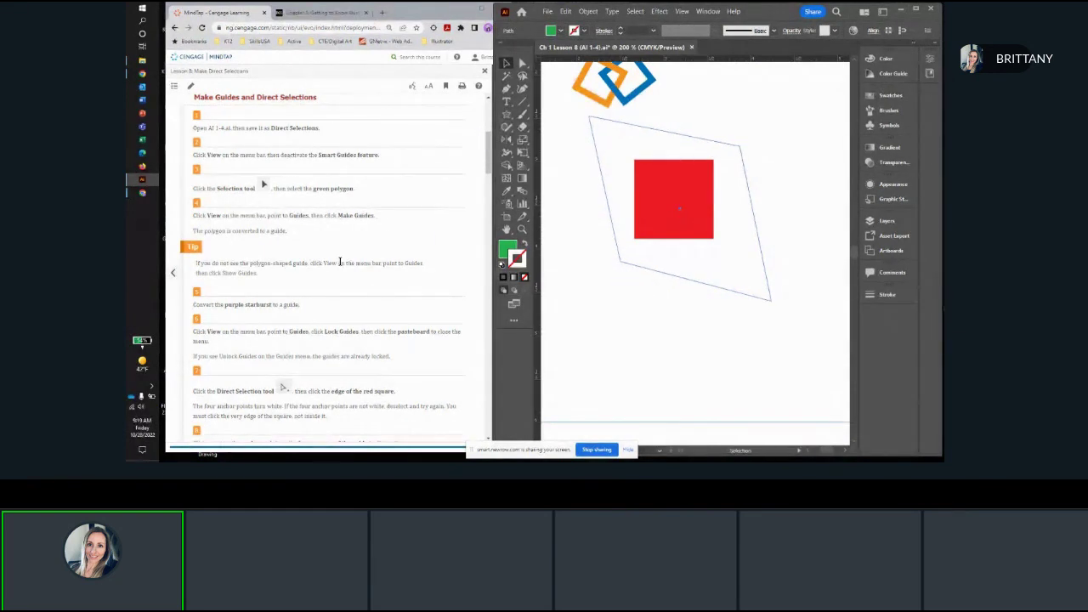
Step: Convert the purple starburst behind the light blue star into a guide, following the lesson's next instruction
scroll(341, 245, "down", 1)
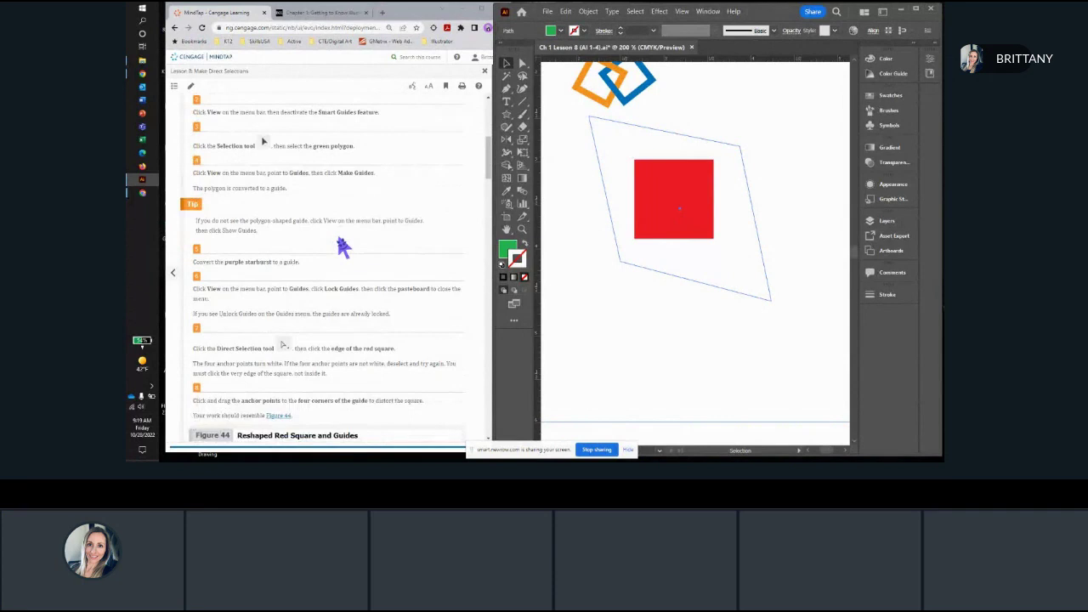
scroll(341, 245, "down", 1)
scroll(341, 245, "down", 1)
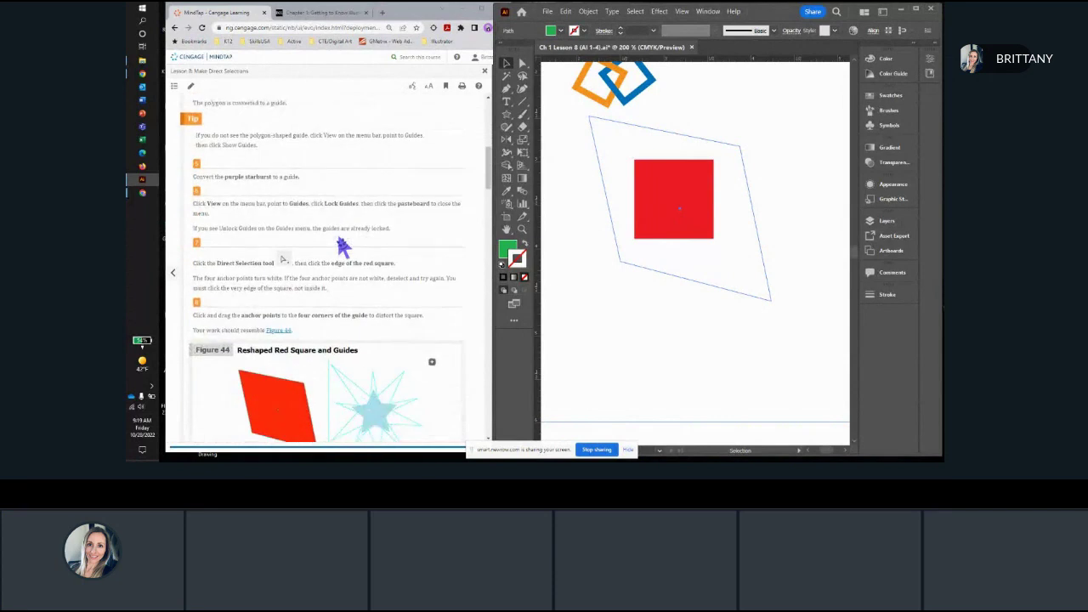
scroll(342, 244, "down", 1)
scroll(651, 284, "down", 3)
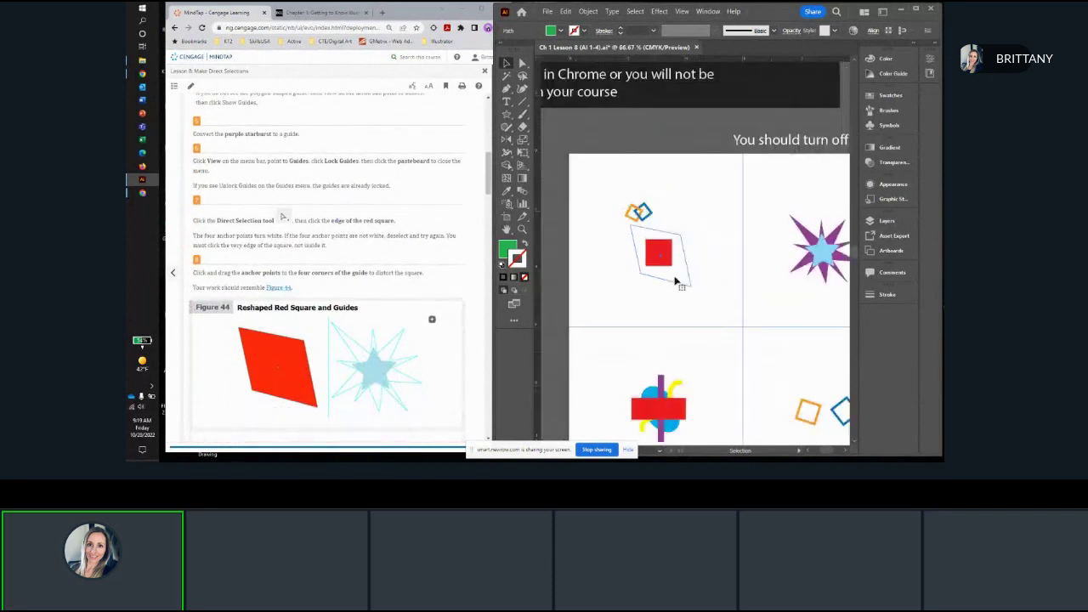
scroll(681, 272, "right", 3)
scroll(680, 272, "down", 1)
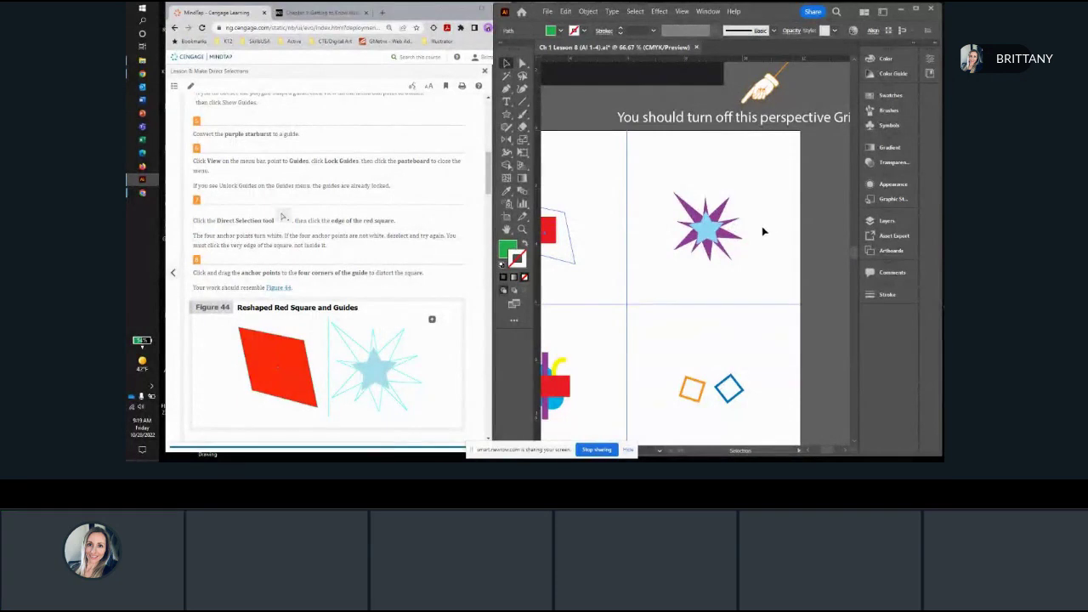
scroll(753, 230, "up", 3)
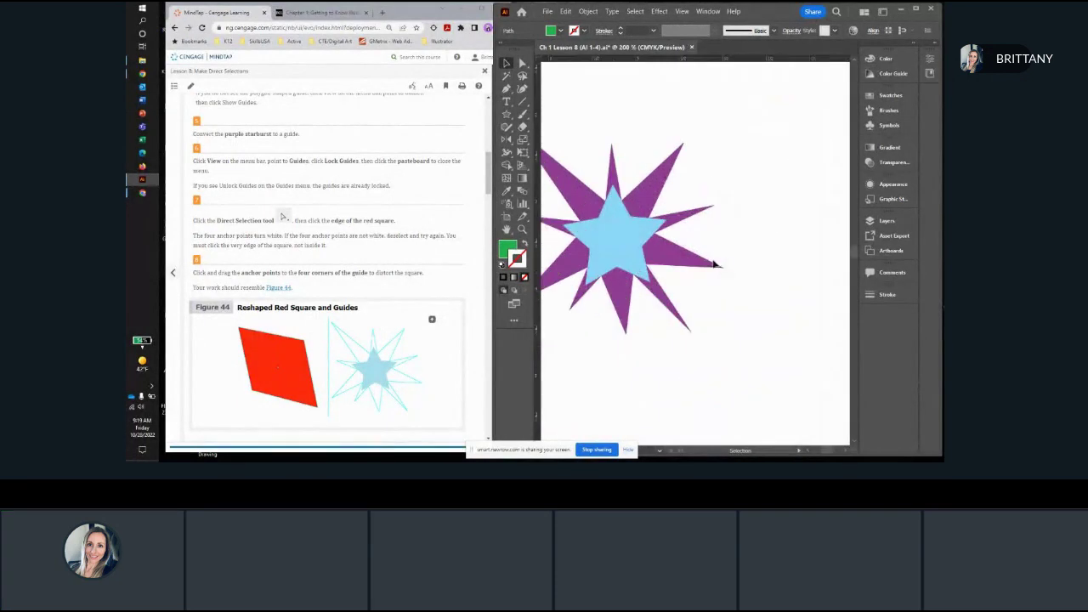
left_click(673, 264)
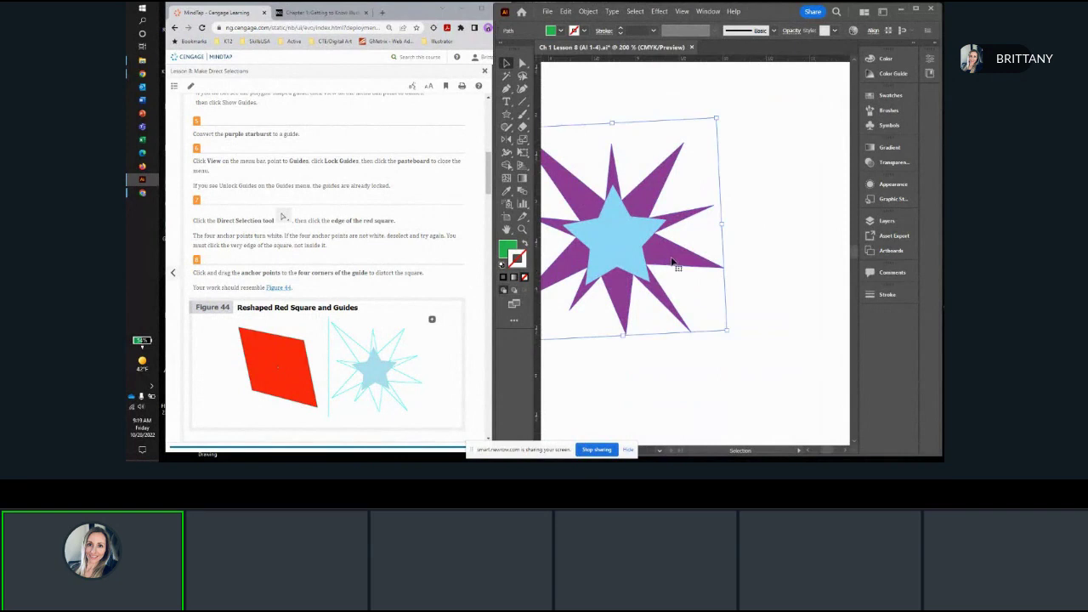
left_click(689, 17)
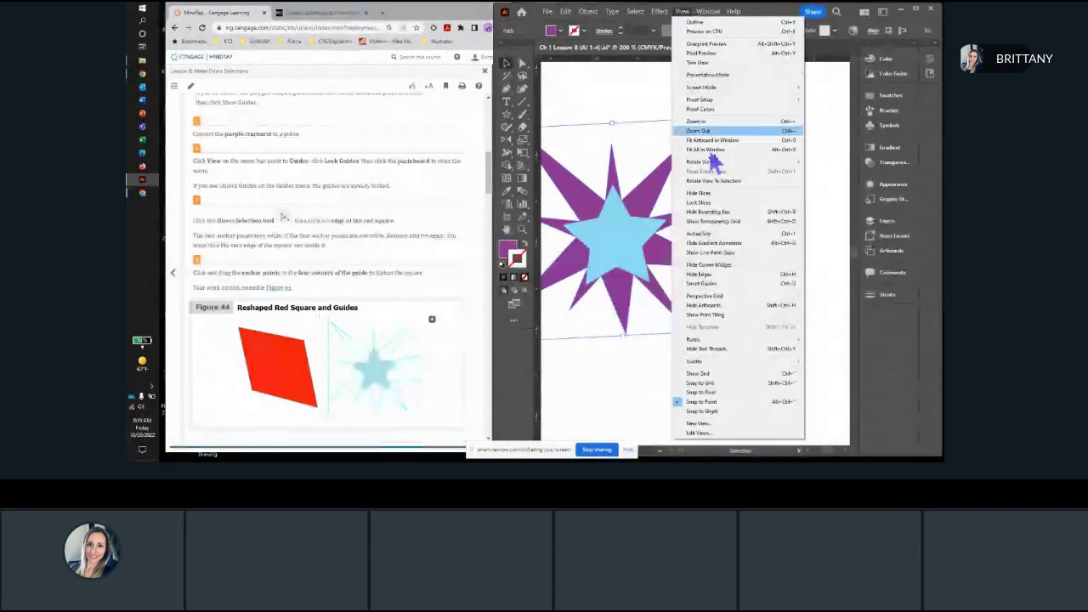
mouse_move(743, 366)
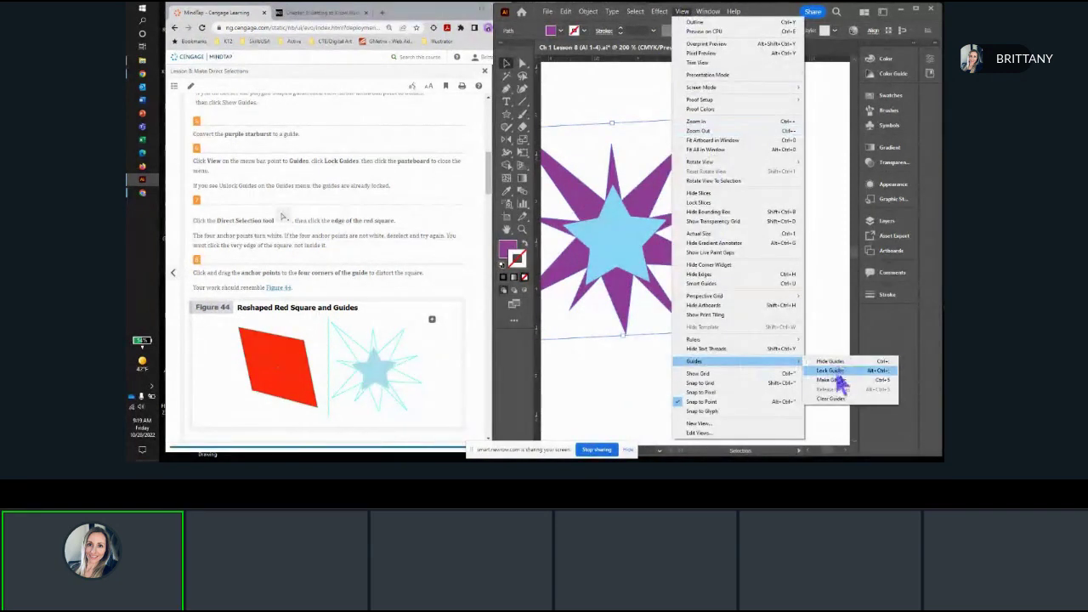
left_click(839, 381)
Step: Lock all guides in the document
scroll(654, 291, "down", 3)
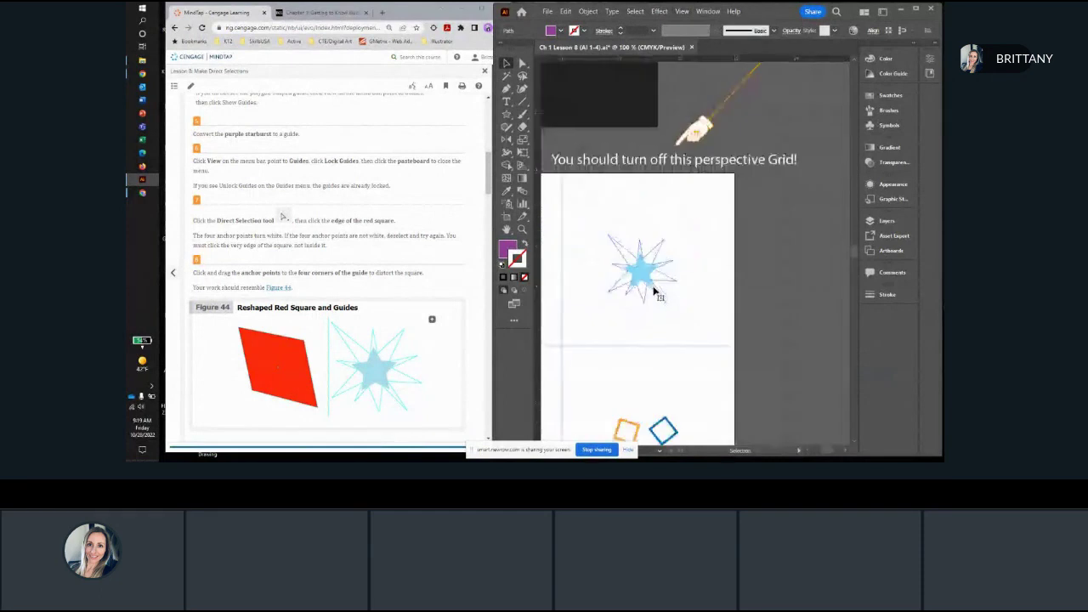
left_click_drag(656, 292, 772, 259)
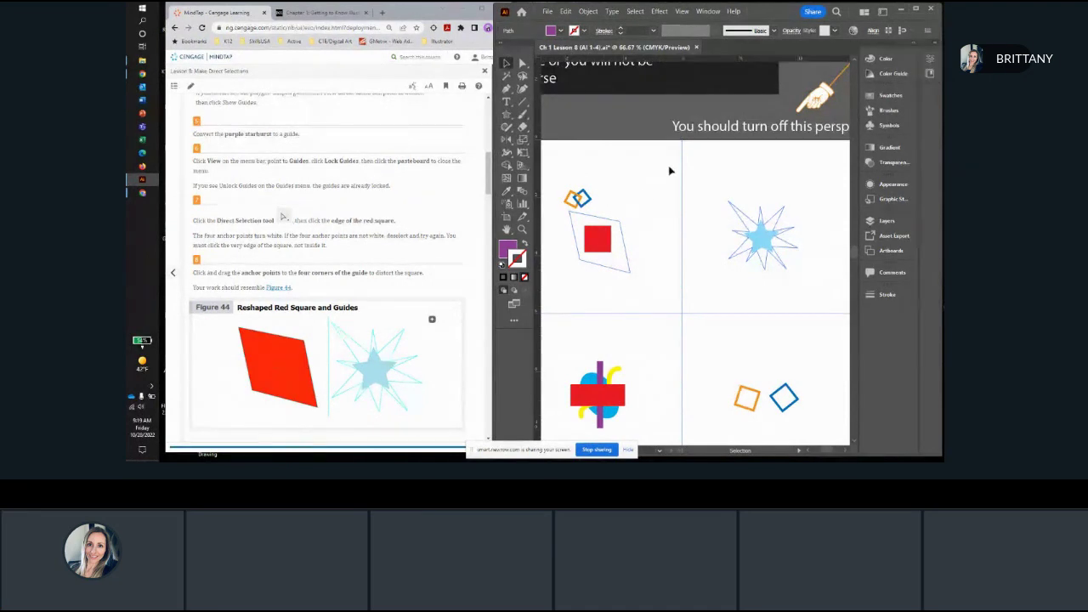
left_click(682, 14)
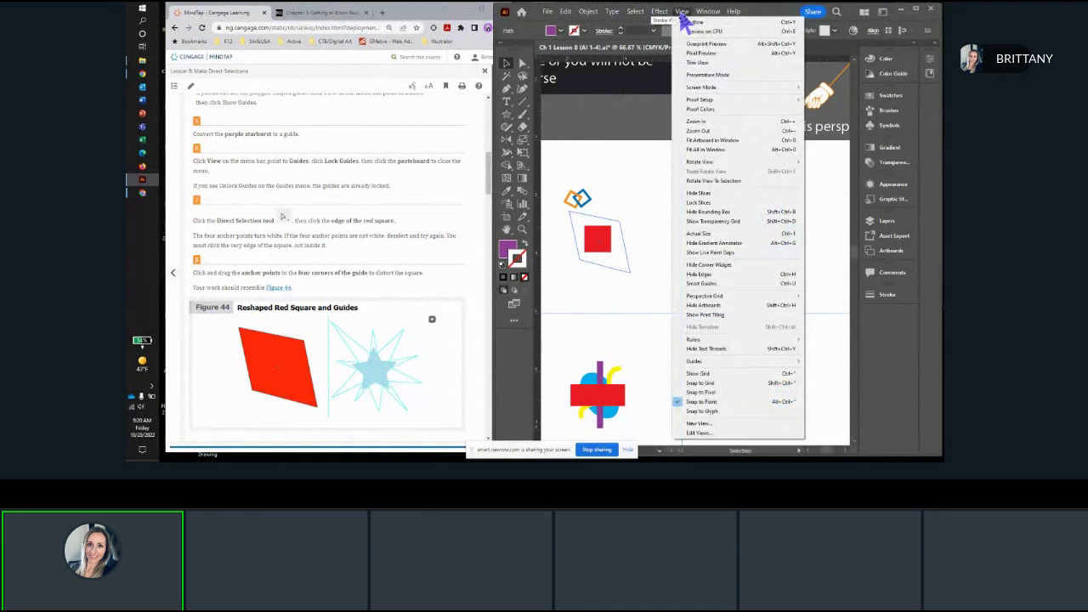
mouse_move(768, 362)
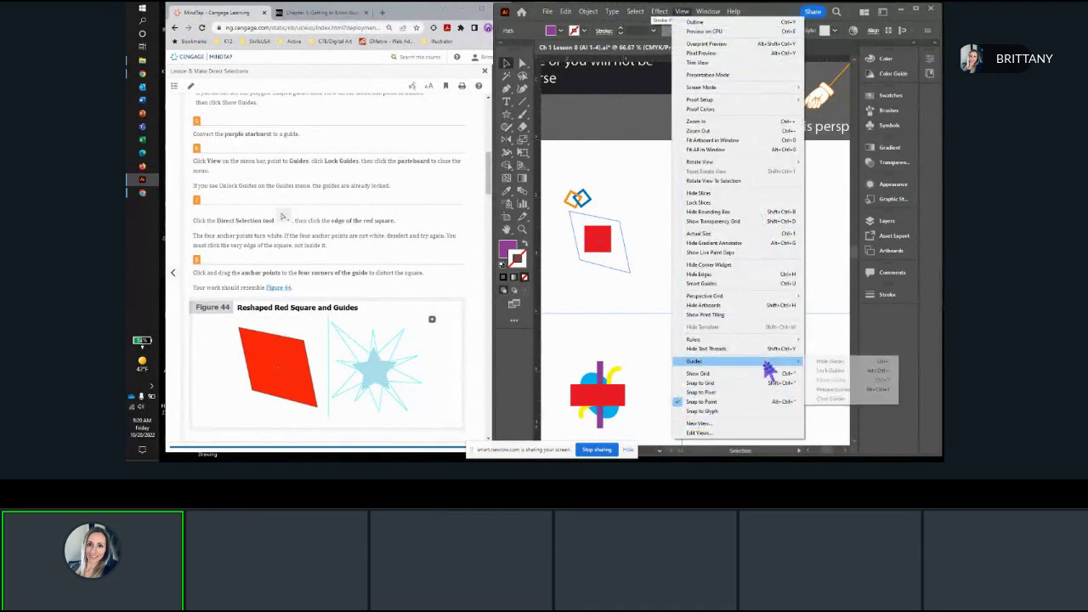
left_click(836, 372)
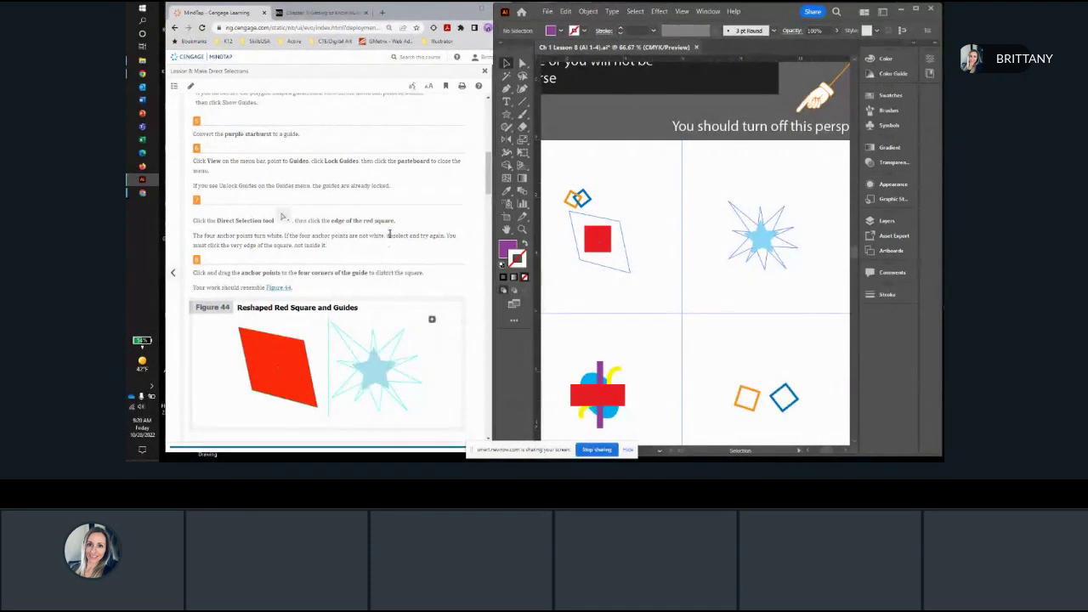
Step: Select the red square with the Selection tool and rotate it about 45 degrees into a diamond
scroll(396, 237, "down", 1)
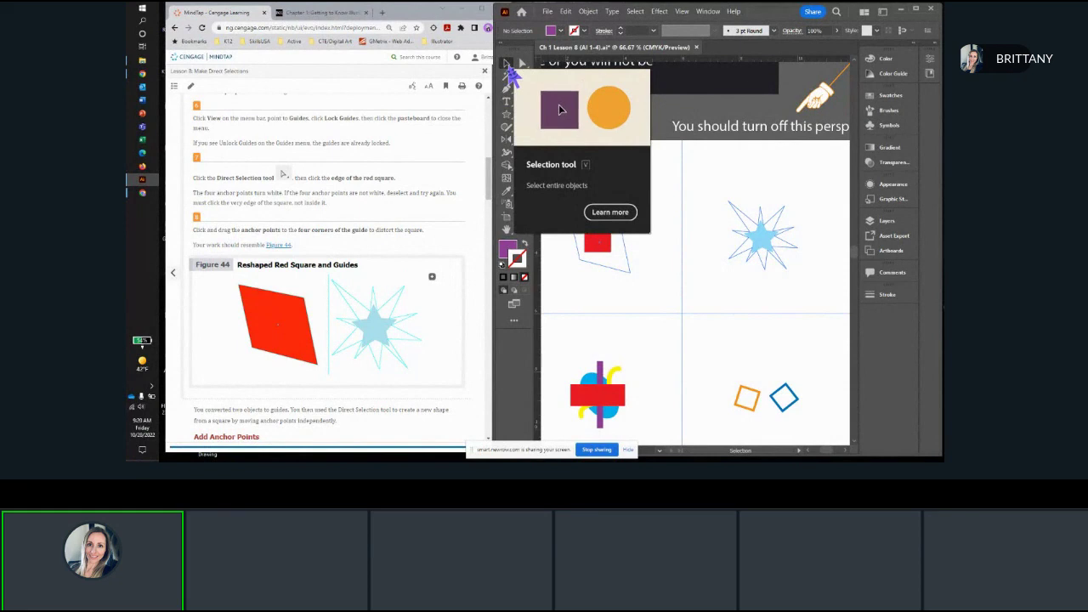
scroll(598, 255, "up", 1)
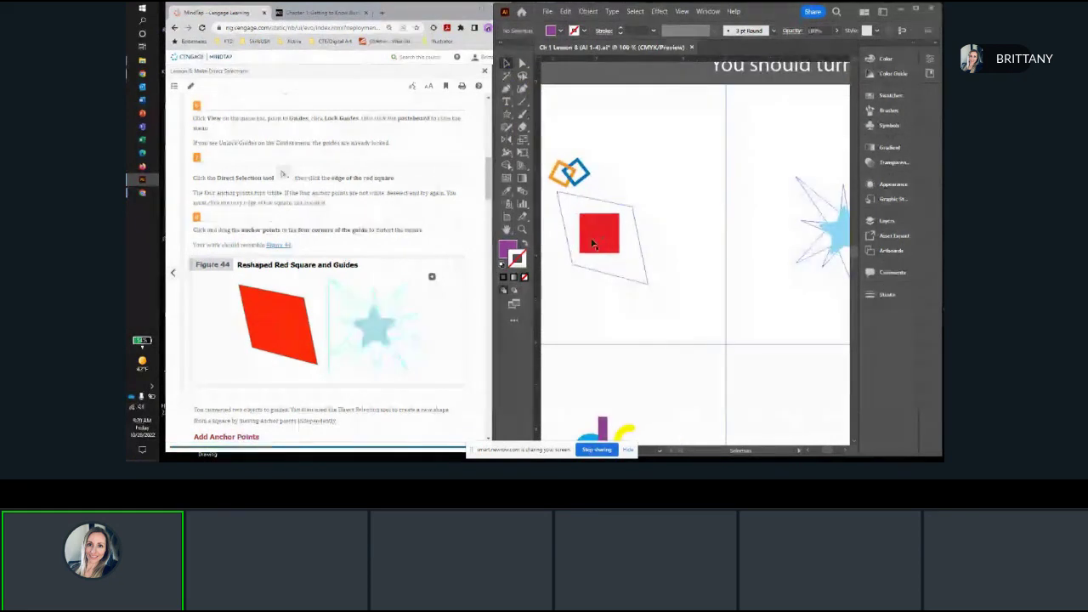
left_click(593, 238)
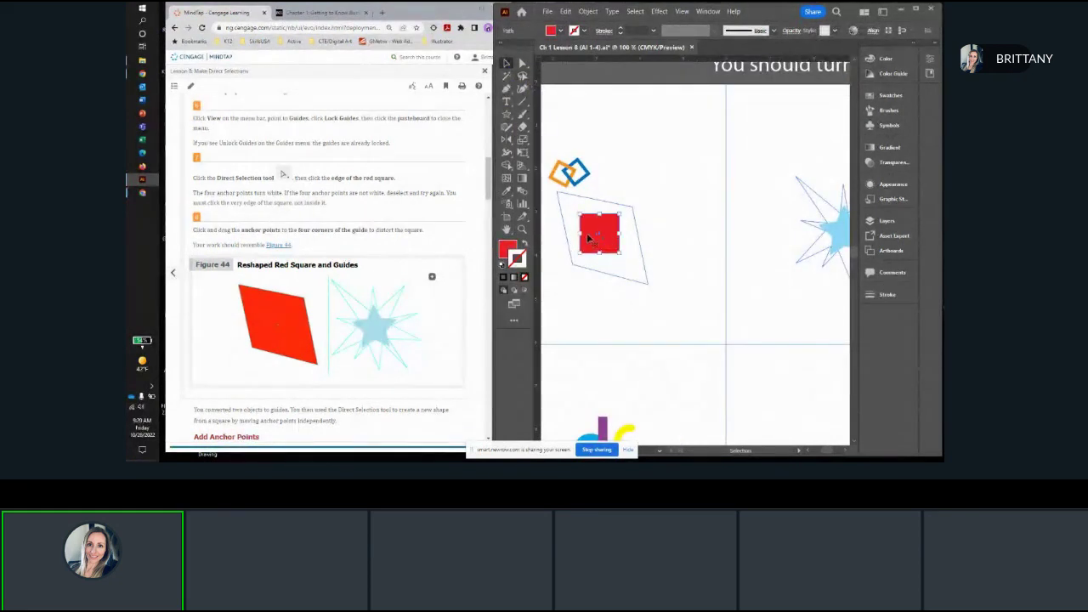
left_click_drag(597, 232, 601, 210)
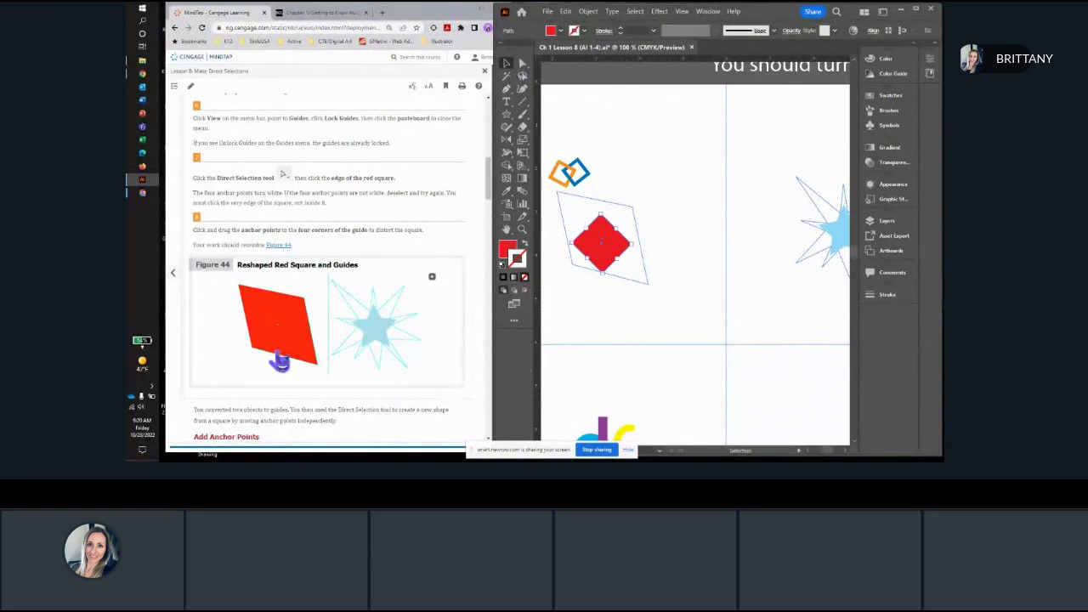
Step: With the Direct Selection tool, pull the diamond's upper anchor point up and left, and shift the upper and left anchors together toward the guide
left_click(527, 72)
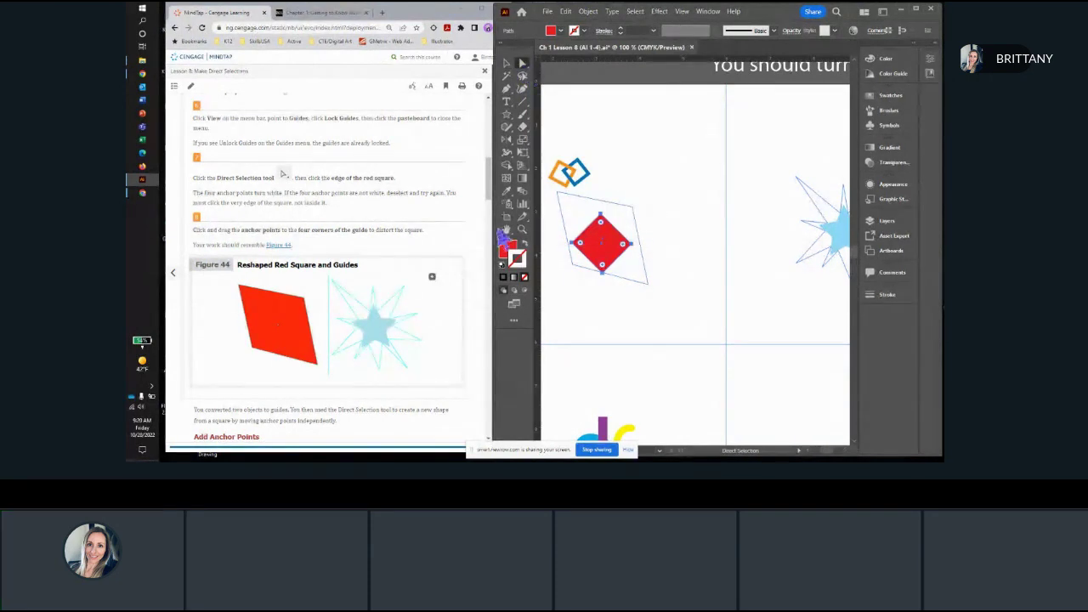
scroll(583, 226, "up", 3)
left_click_drag(605, 275, 645, 201)
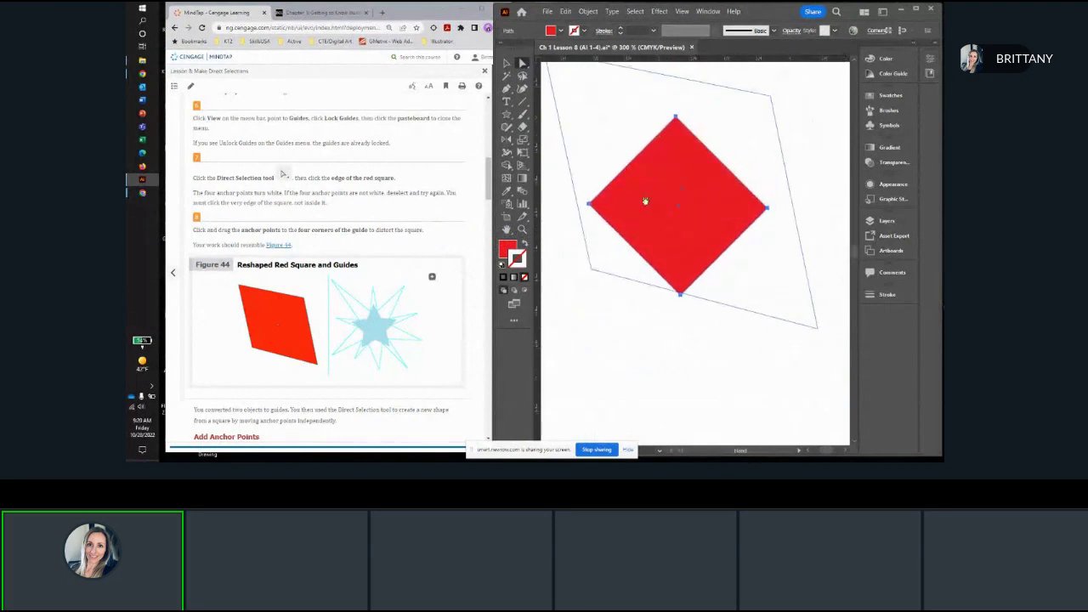
left_click(675, 120)
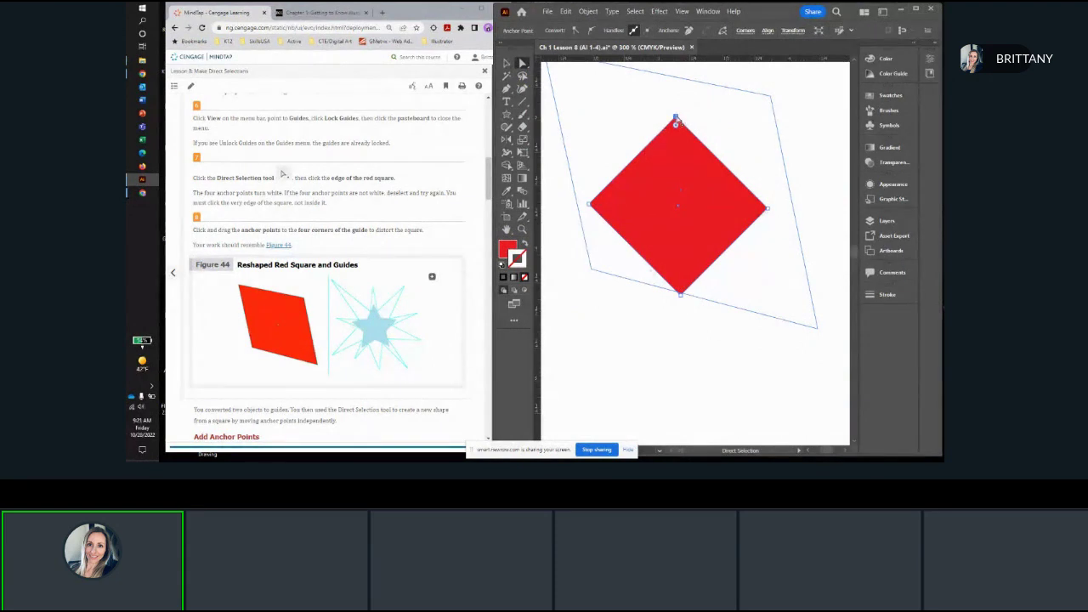
left_click_drag(675, 121, 661, 91)
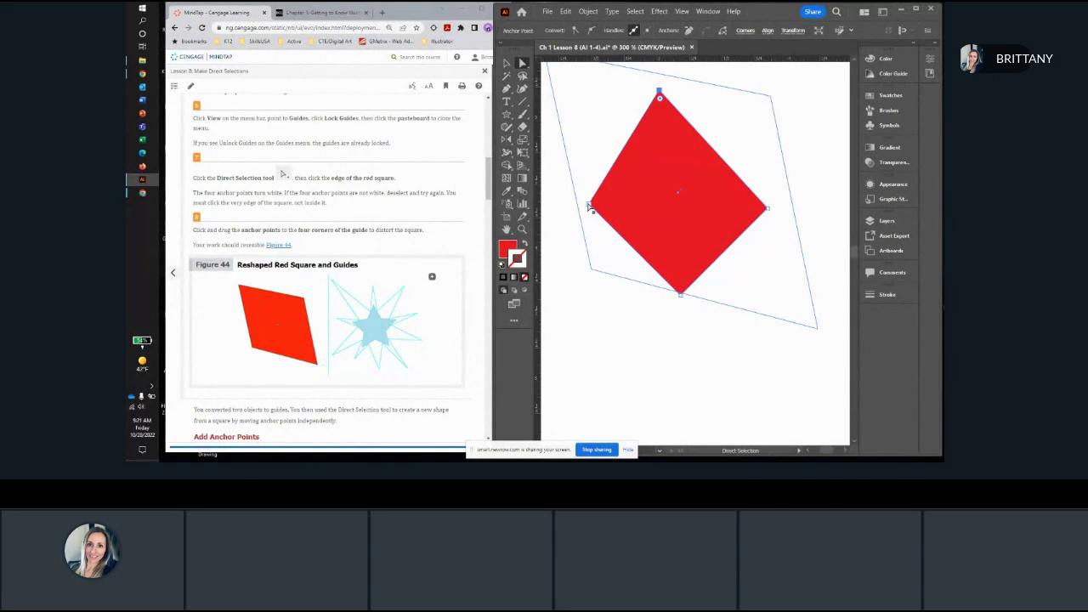
left_click_drag(589, 205, 565, 191)
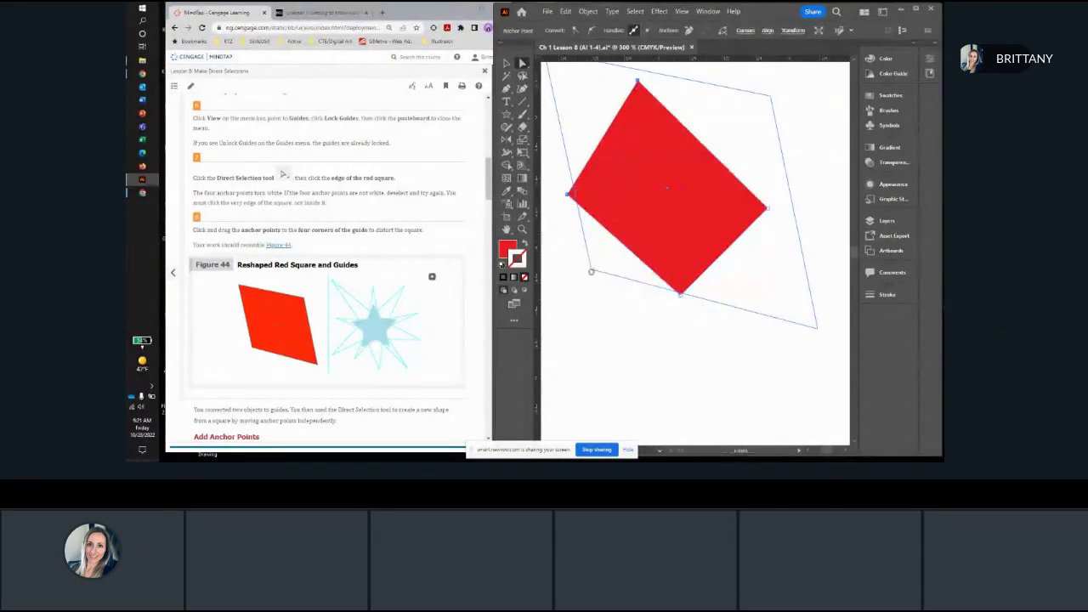
left_click_drag(590, 271, 596, 307)
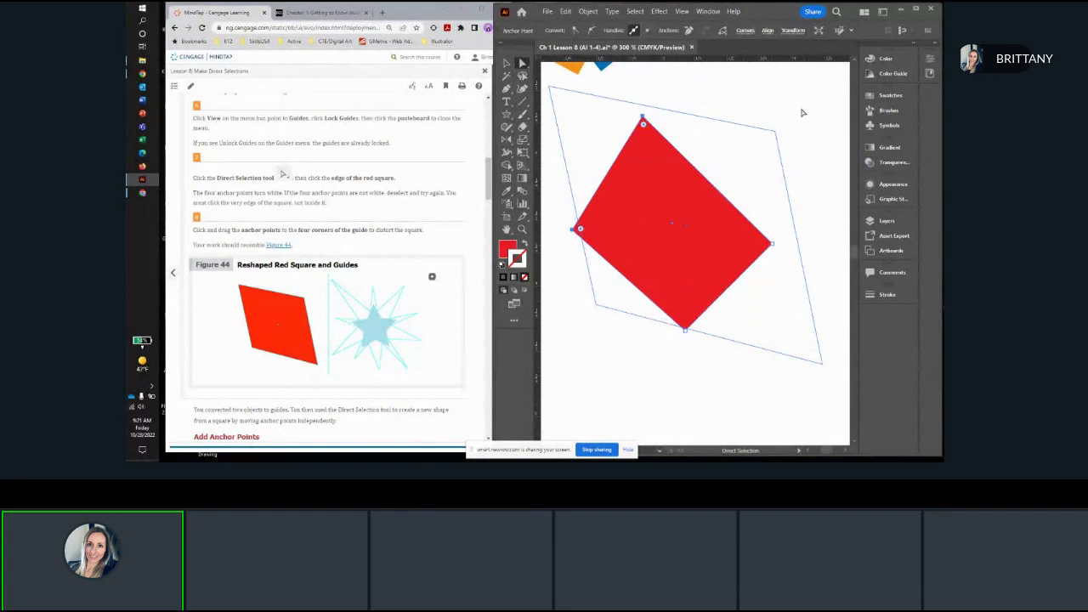
Step: Using the Direct Selection tool, move the red shape's four anchor points onto the four corners of the polygon guide and deselect it
left_click(803, 110)
left_click(641, 191)
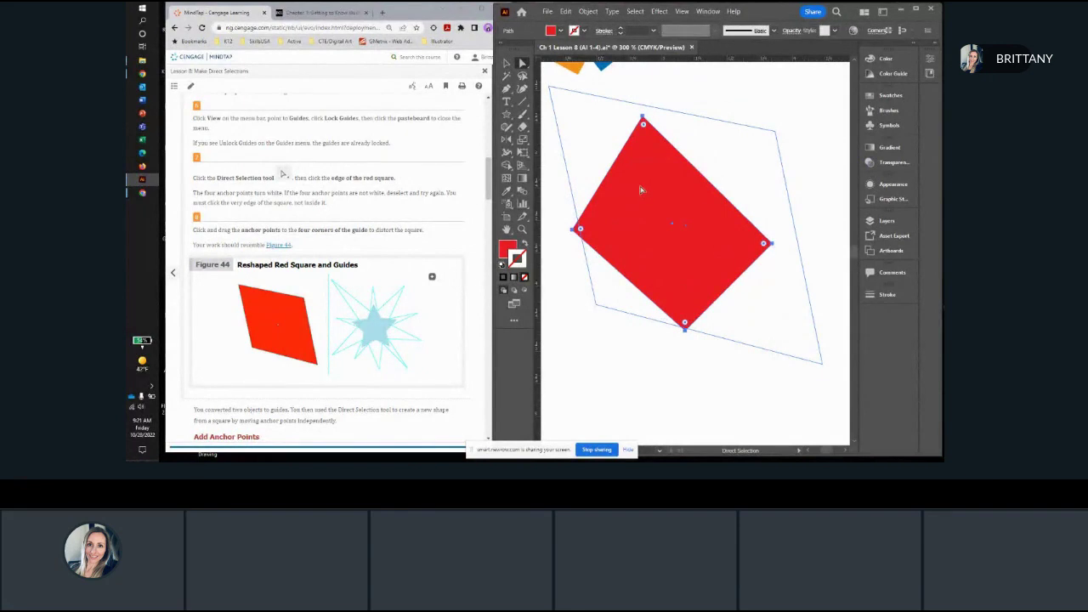
scroll(401, 194, "down", 1)
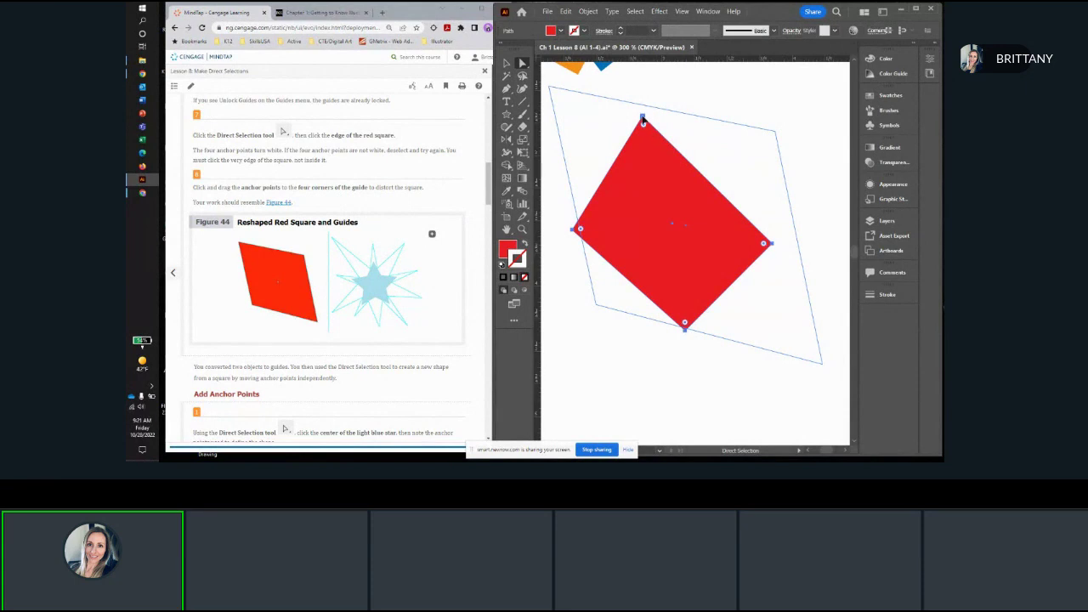
left_click(643, 119)
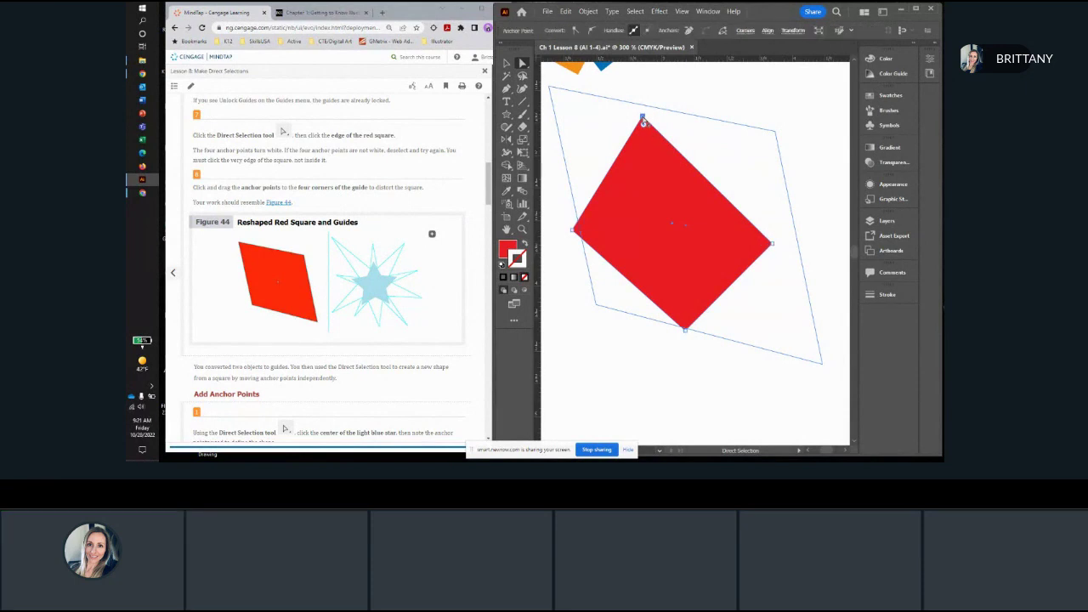
left_click_drag(643, 119, 550, 88)
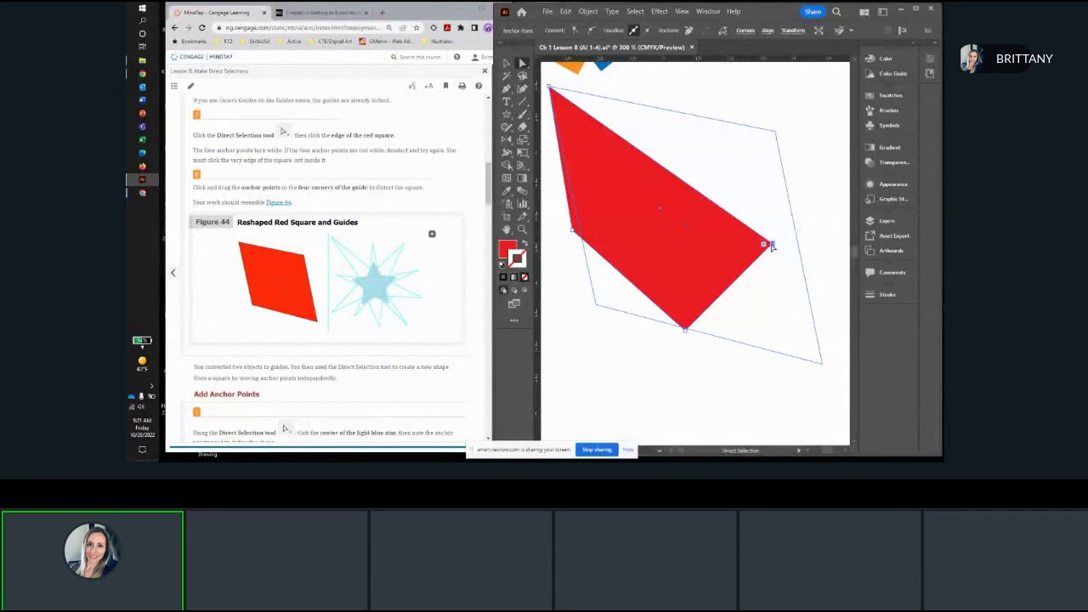
left_click_drag(773, 247, 774, 134)
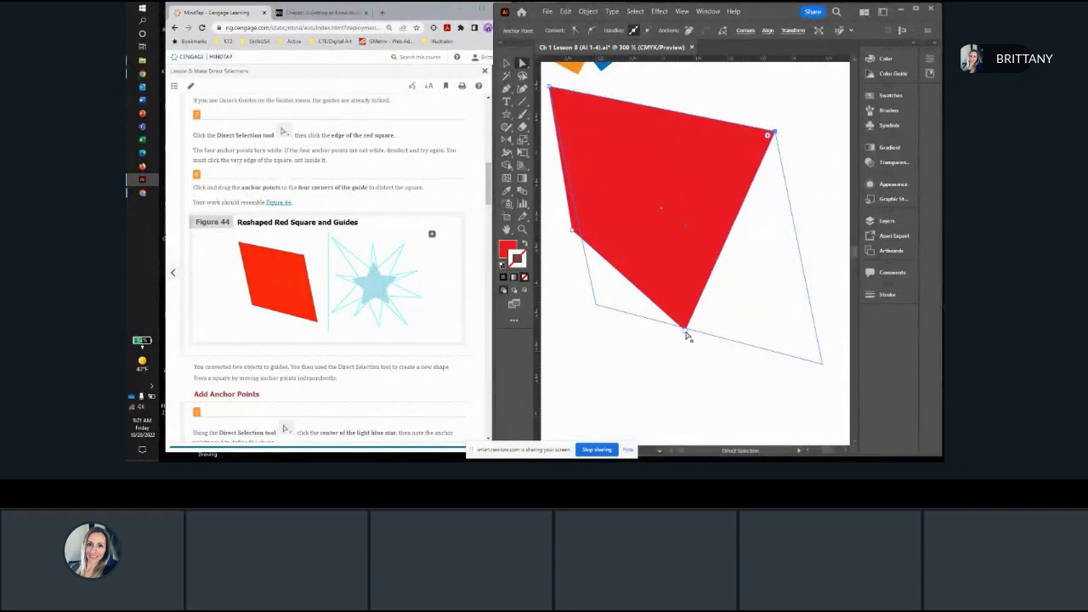
left_click_drag(685, 330, 818, 359)
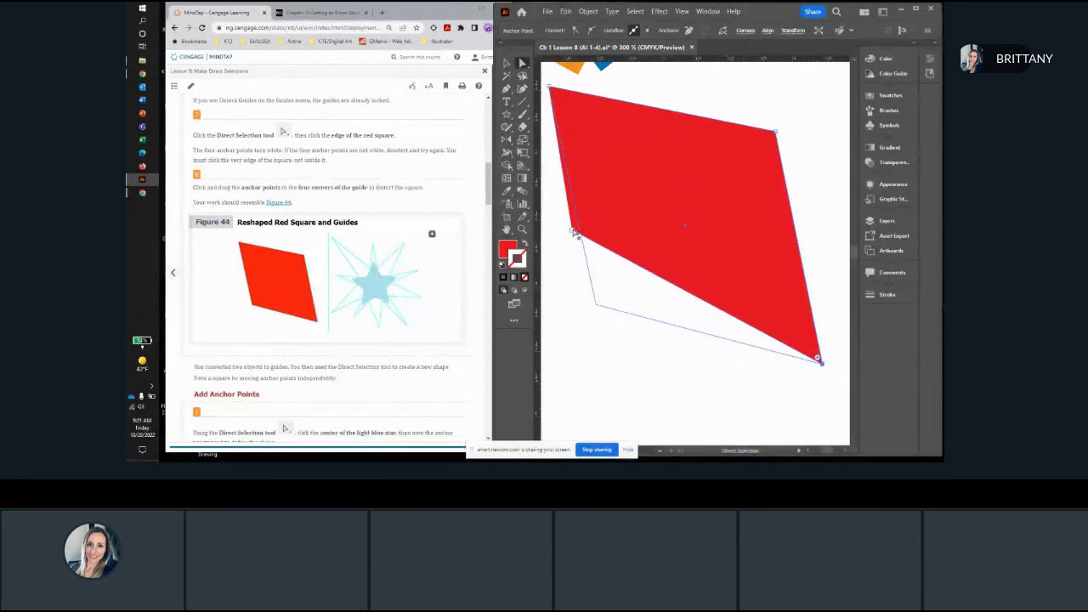
left_click_drag(574, 232, 597, 307)
scroll(697, 373, "down", 3)
left_click_drag(699, 369, 664, 294)
left_click(659, 300)
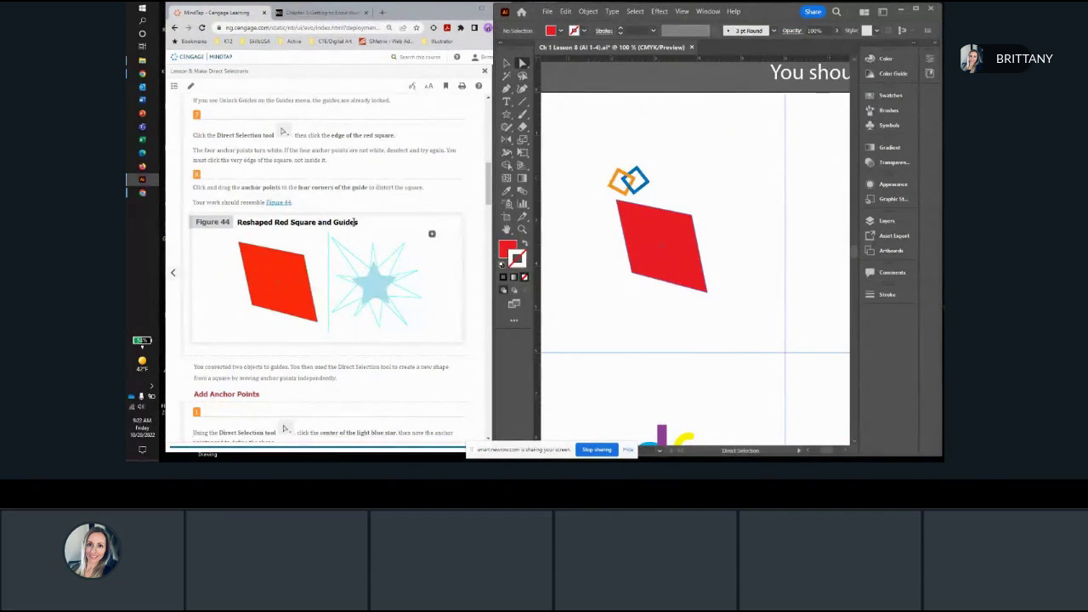
Step: With the Selection tool, move the light blue star above the starburst guide and place it back over the guide's center
scroll(357, 222, "down", 2)
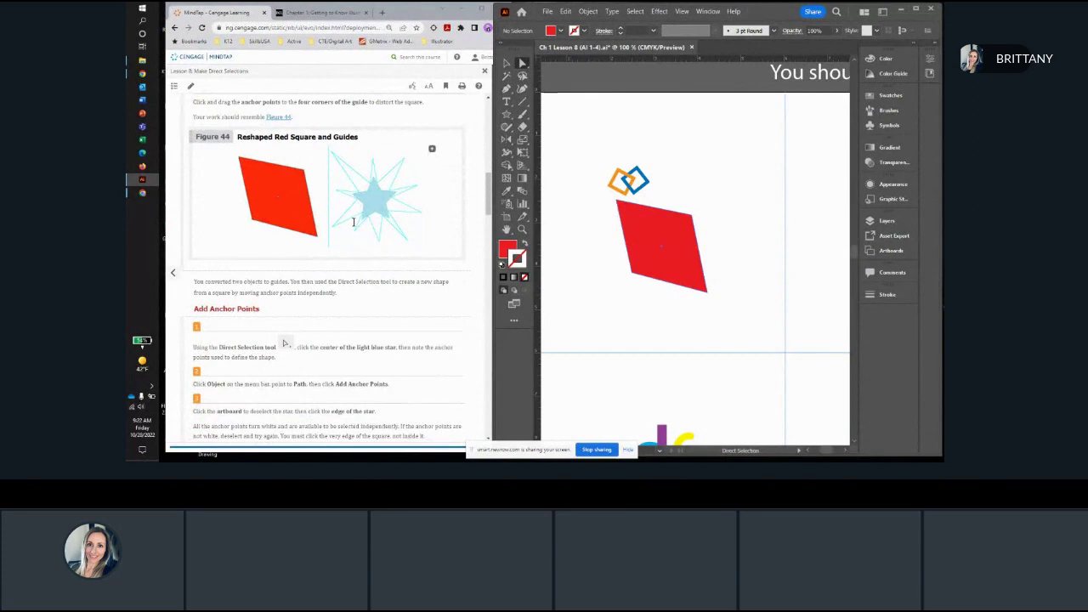
scroll(354, 222, "down", 1)
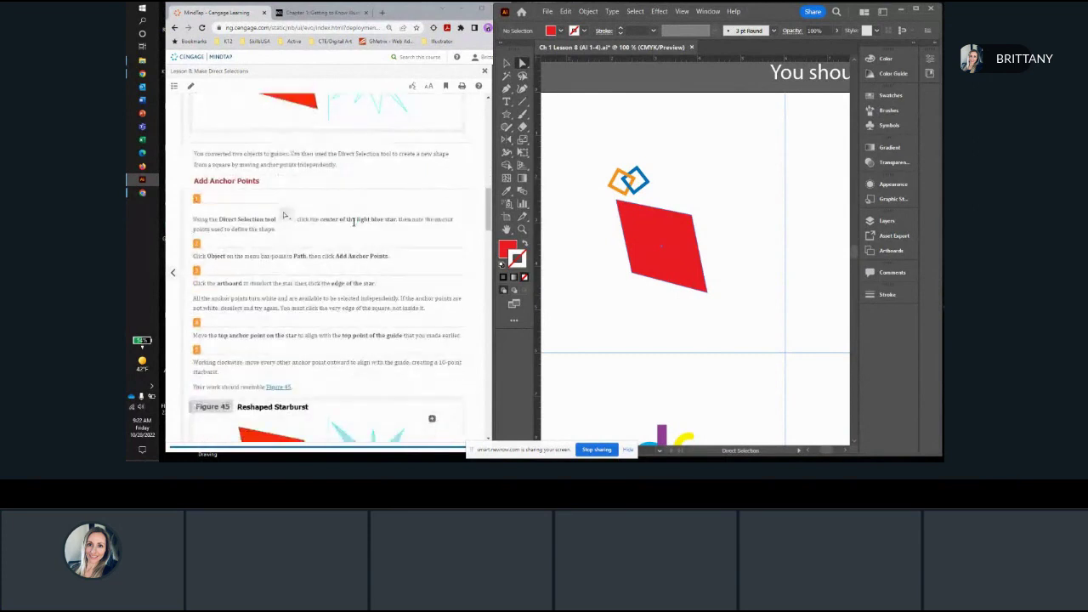
scroll(693, 295, "down", 2)
left_click_drag(692, 304, 504, 287)
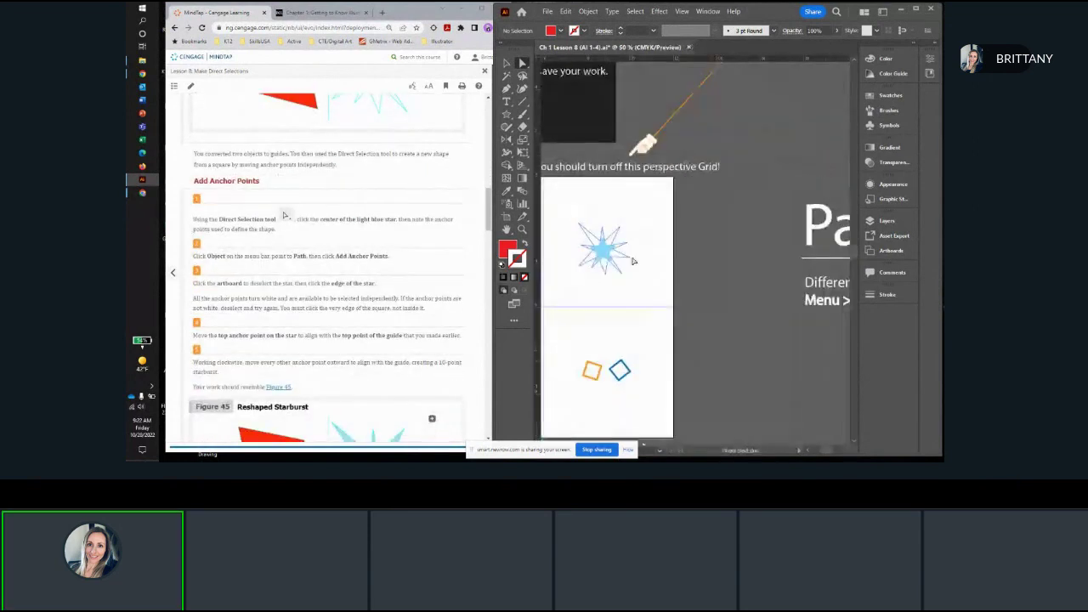
scroll(635, 257, "up", 3)
left_click_drag(613, 278, 761, 282)
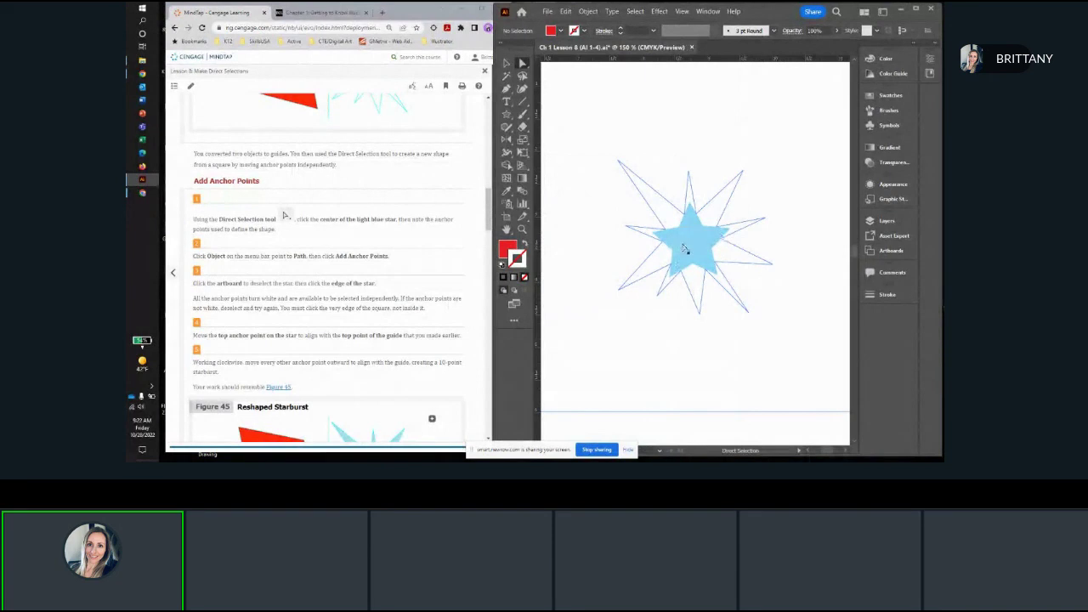
left_click(506, 63)
left_click_drag(703, 243, 685, 114)
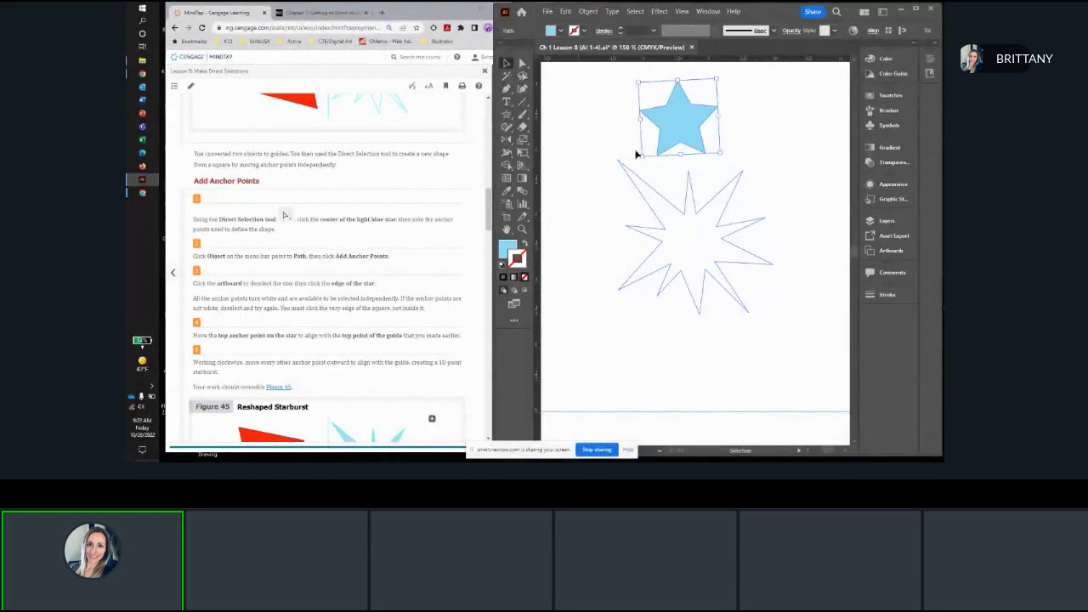
left_click_drag(685, 114, 694, 236)
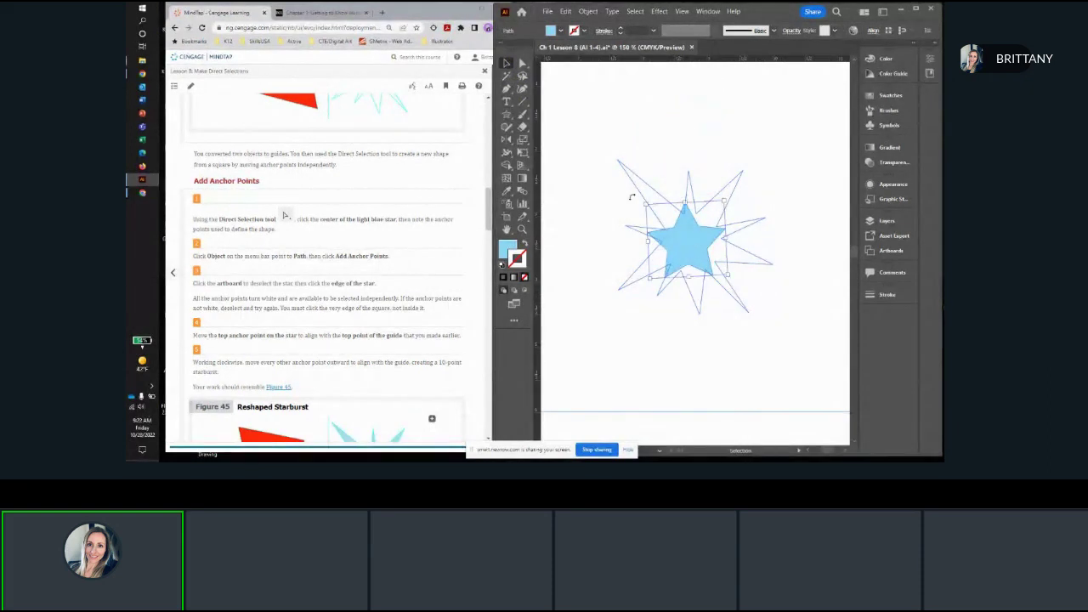
Step: Select the light blue star and apply the Add Anchor Points command to its path
left_click(522, 63)
scroll(702, 249, "up", 2)
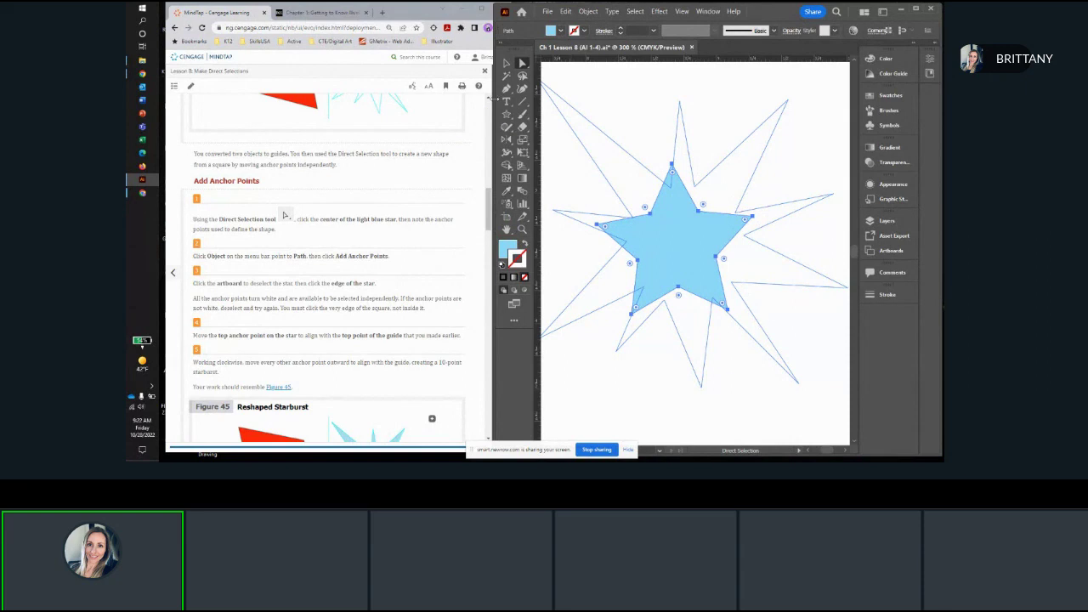
left_click(507, 63)
left_click(566, 170)
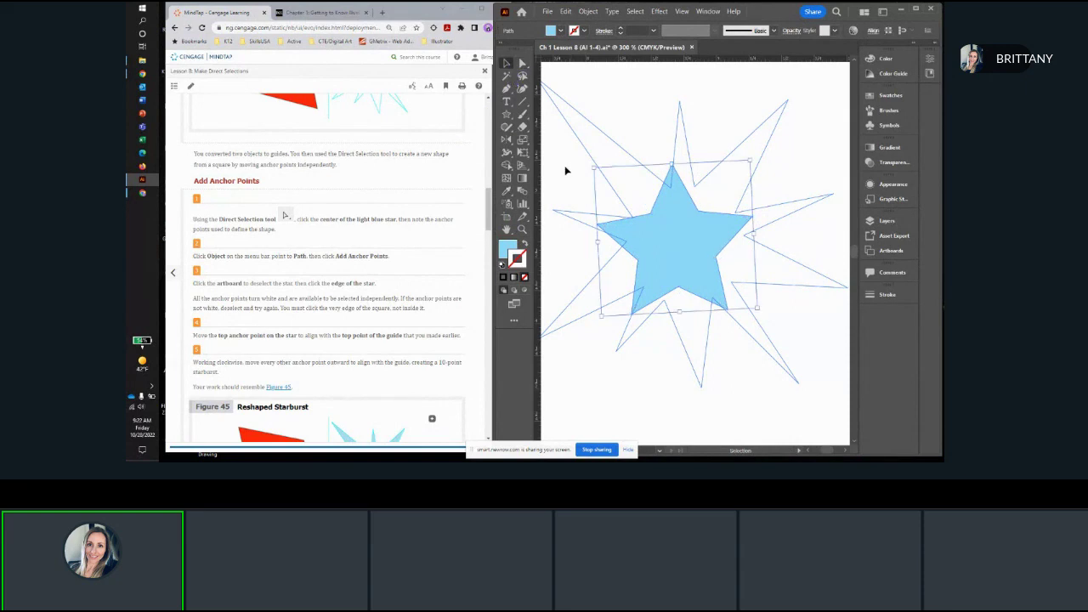
left_click(684, 242)
key("space")
left_click_drag(588, 256, 603, 238)
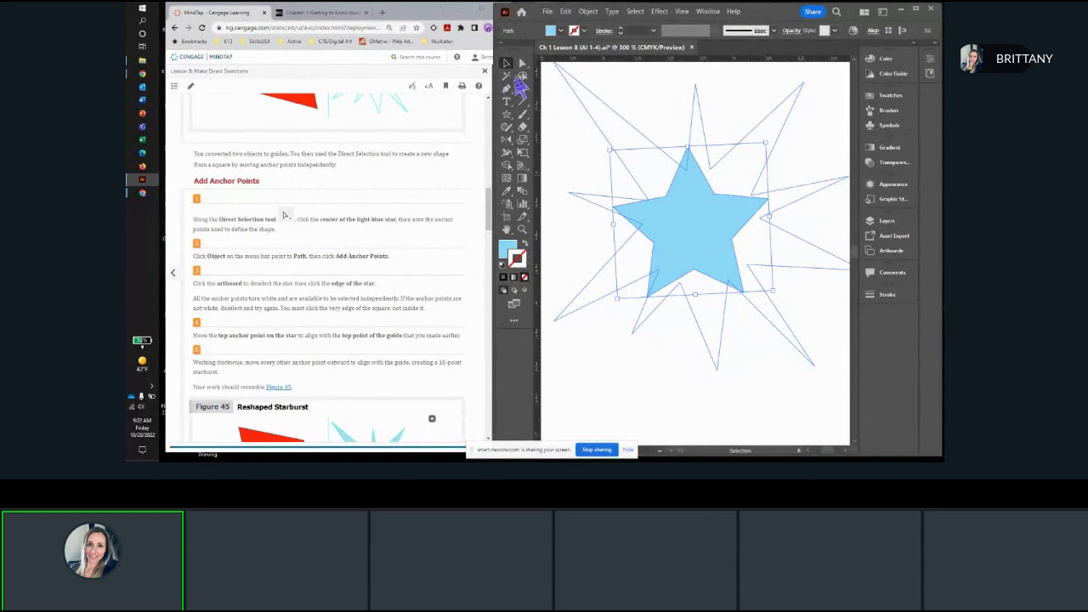
left_click(588, 11)
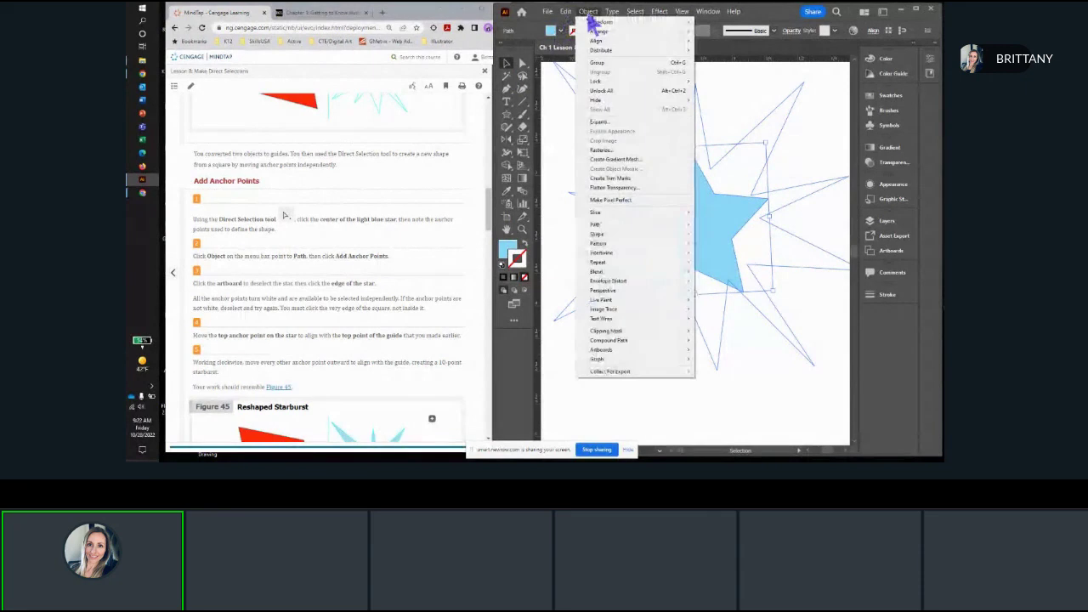
mouse_move(599, 226)
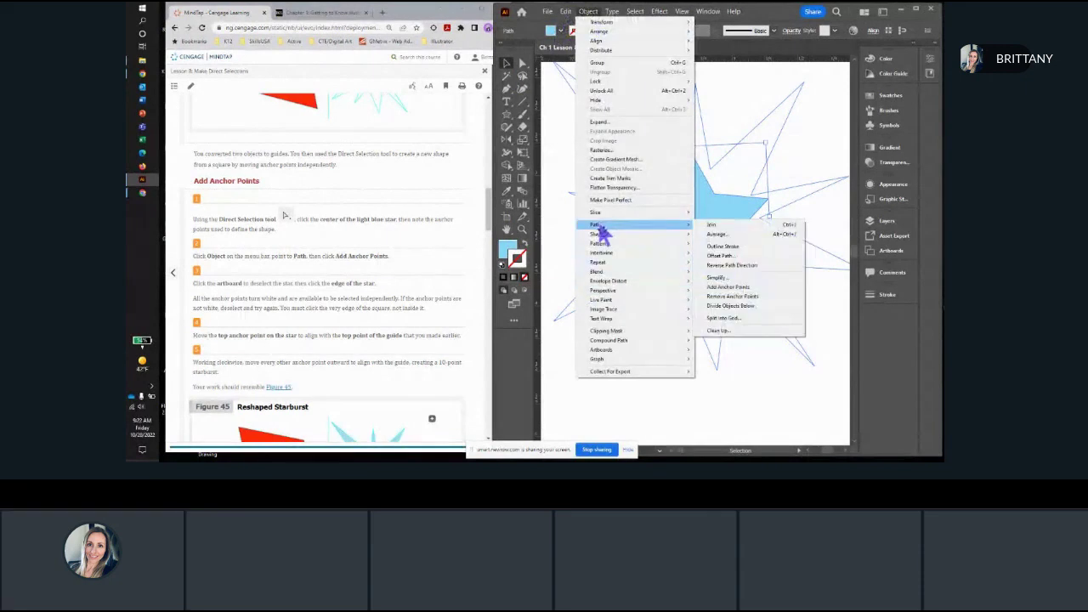
left_click(730, 288)
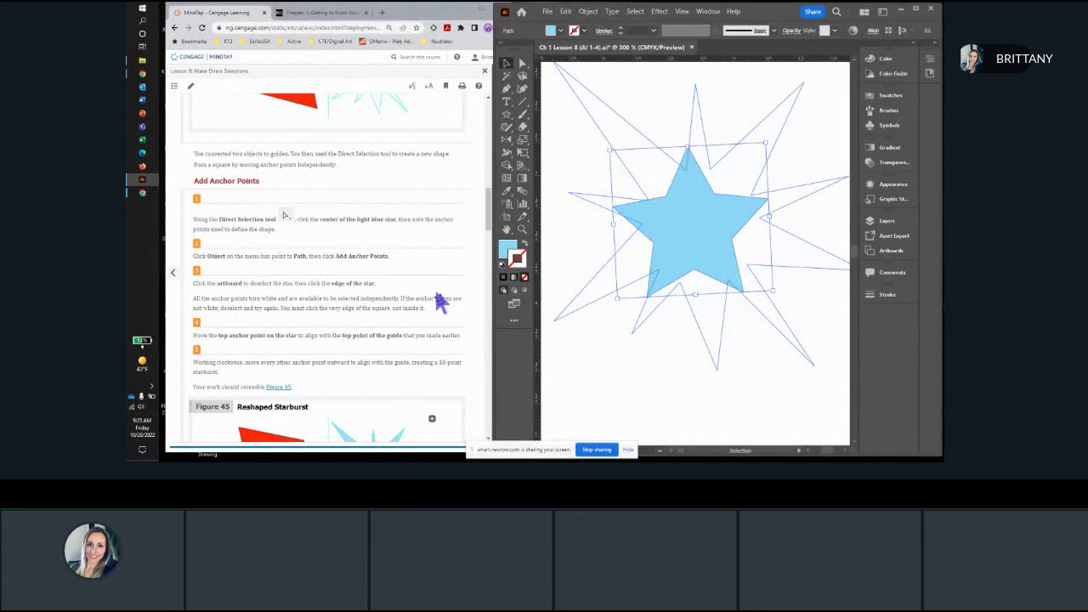
Step: Deselect the star, and pick its edge with the Direct Selection tool so each anchor point can be selected independently
scroll(357, 297, "down", 3)
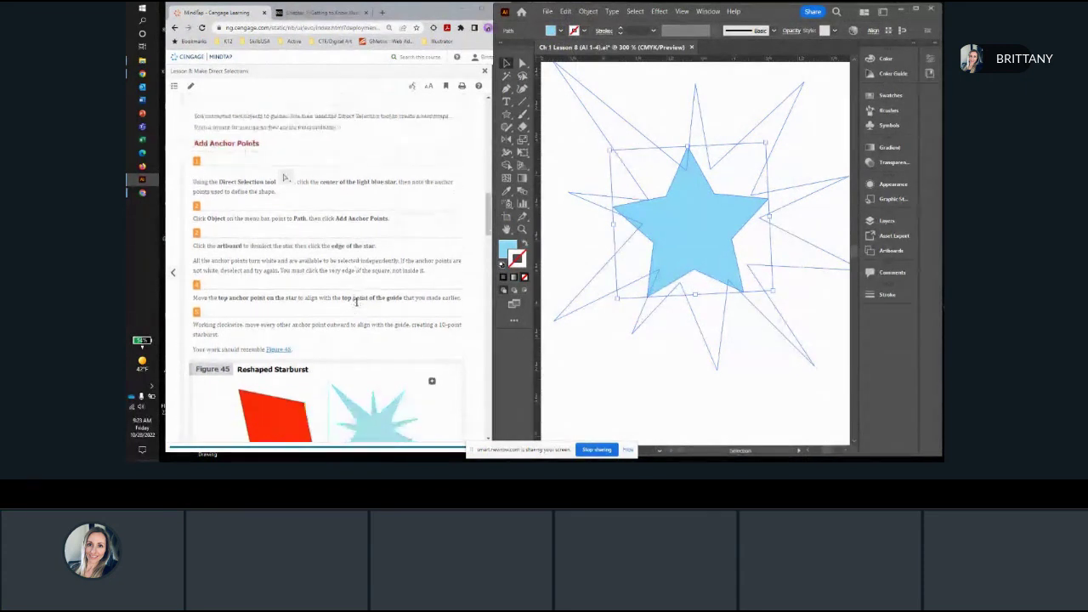
left_click(595, 381)
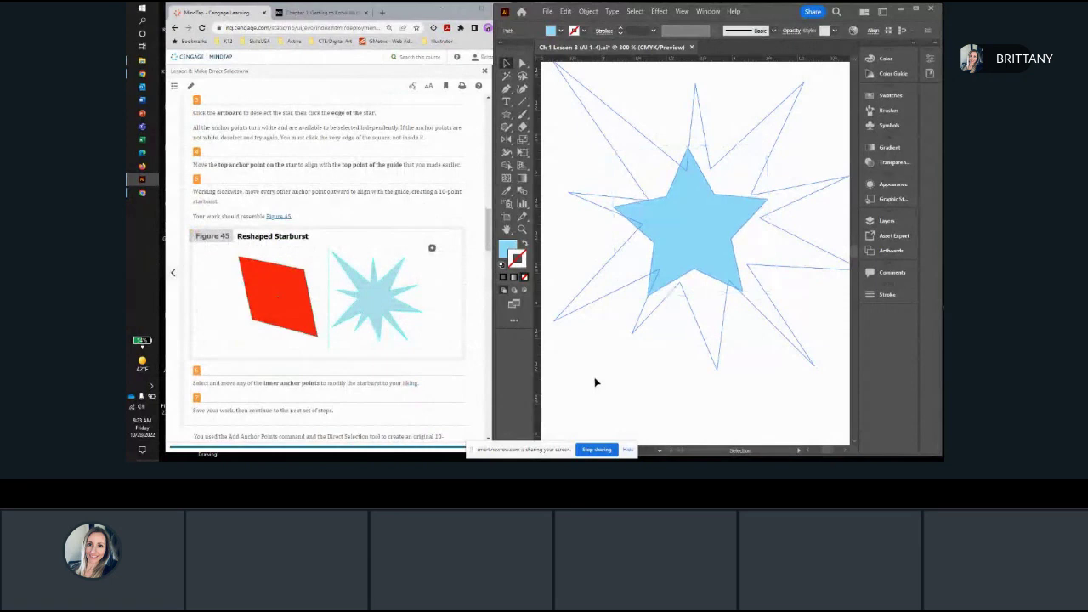
left_click(522, 63)
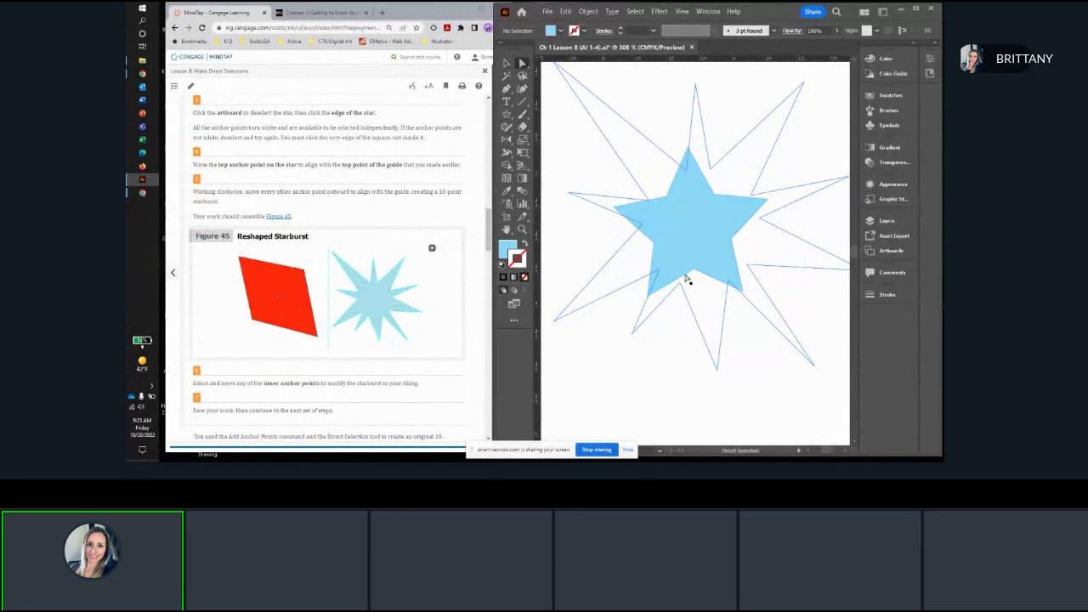
left_click(686, 277)
scroll(689, 178, "up", 2)
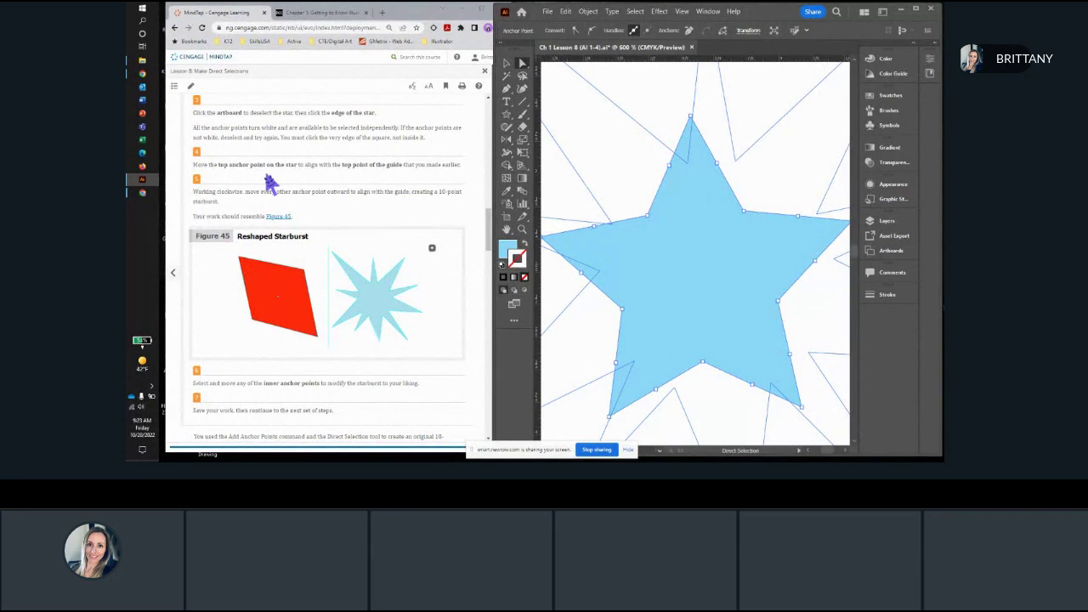
Step: Move the star's top anchor point onto the guide's top point and the neighboring anchor clockwise onto the guide's inner corner
scroll(270, 182, "down", 1)
scroll(270, 181, "up", 3)
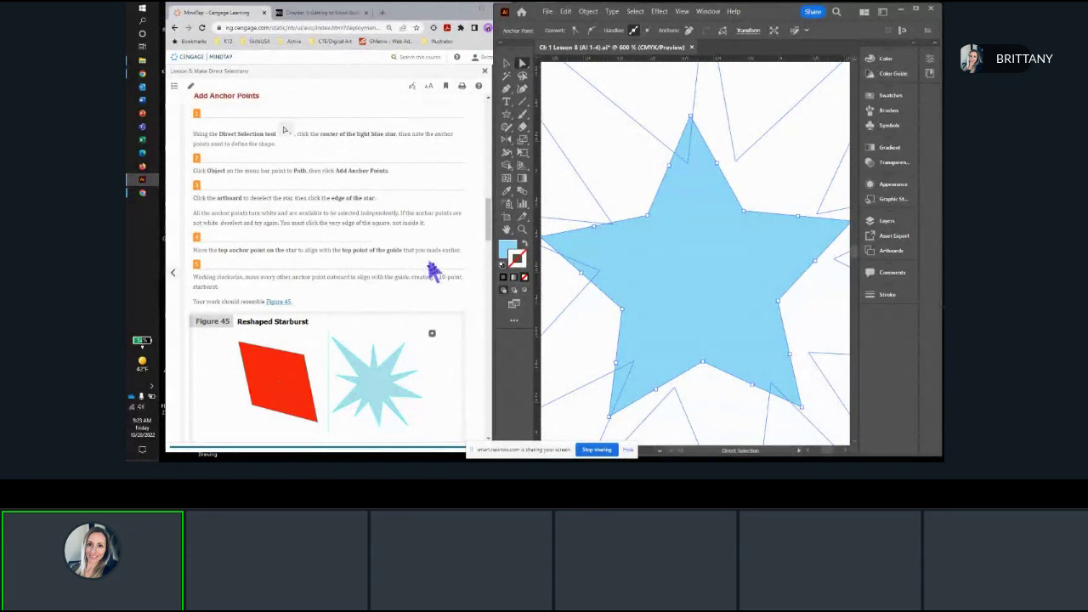
scroll(432, 269, "down", 2)
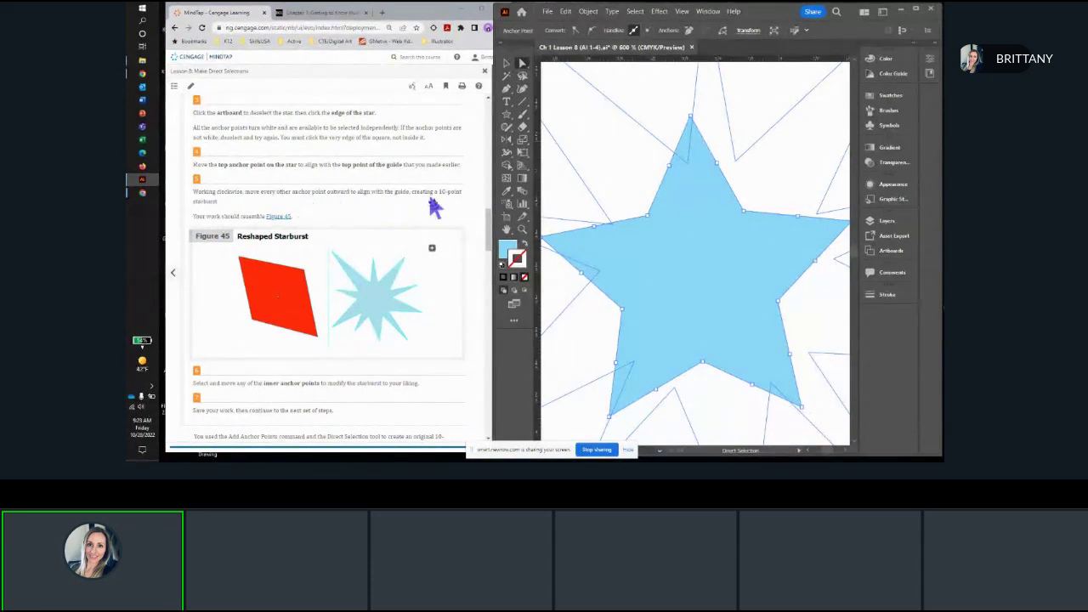
scroll(253, 221, "down", 2)
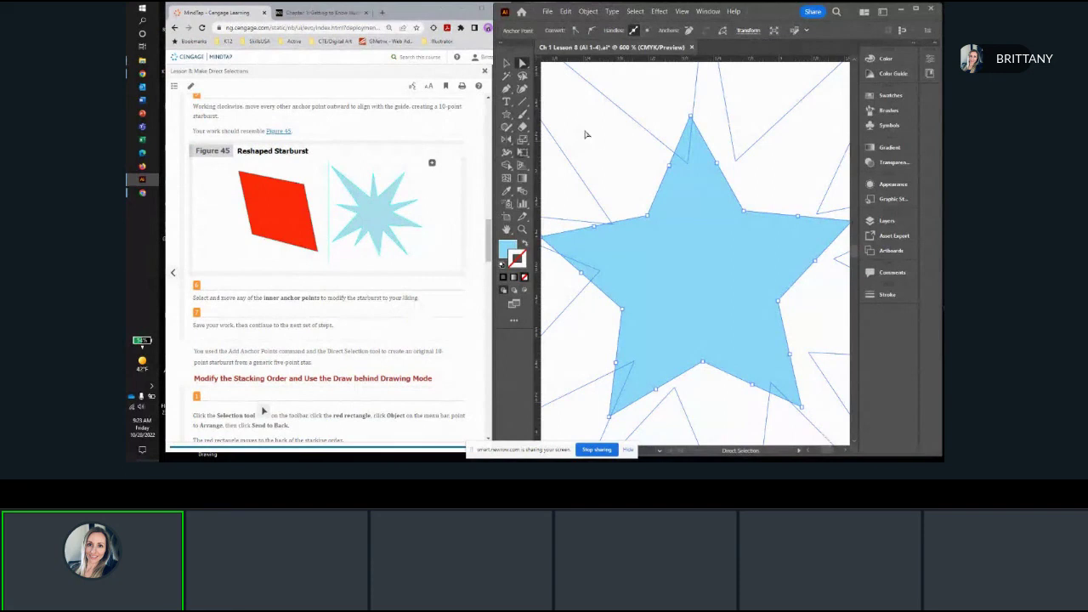
scroll(628, 180, "down", 3)
scroll(705, 211, "up", 1)
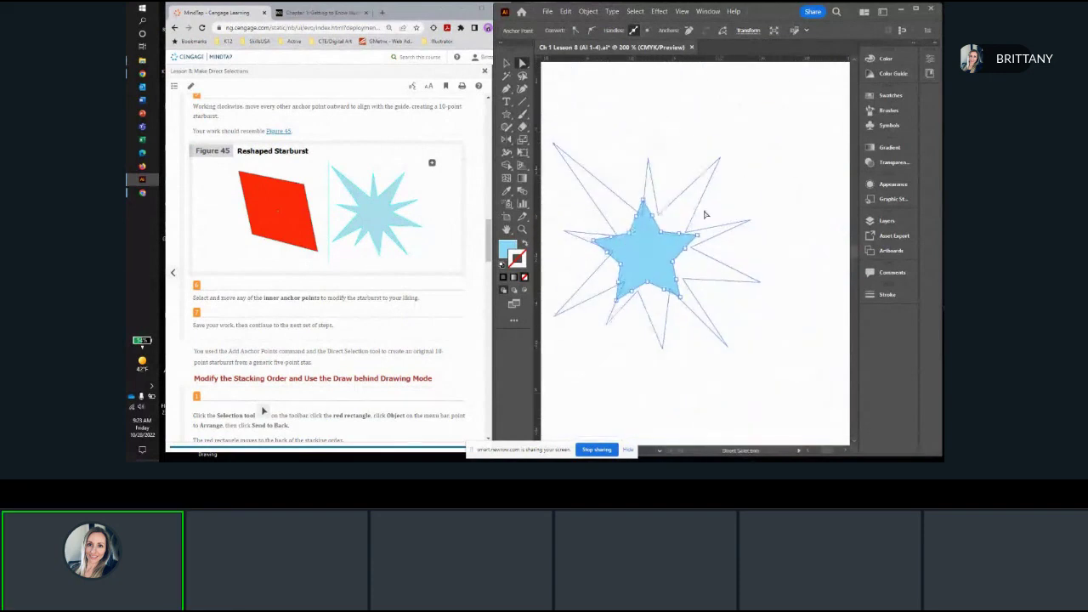
scroll(644, 179, "up", 2)
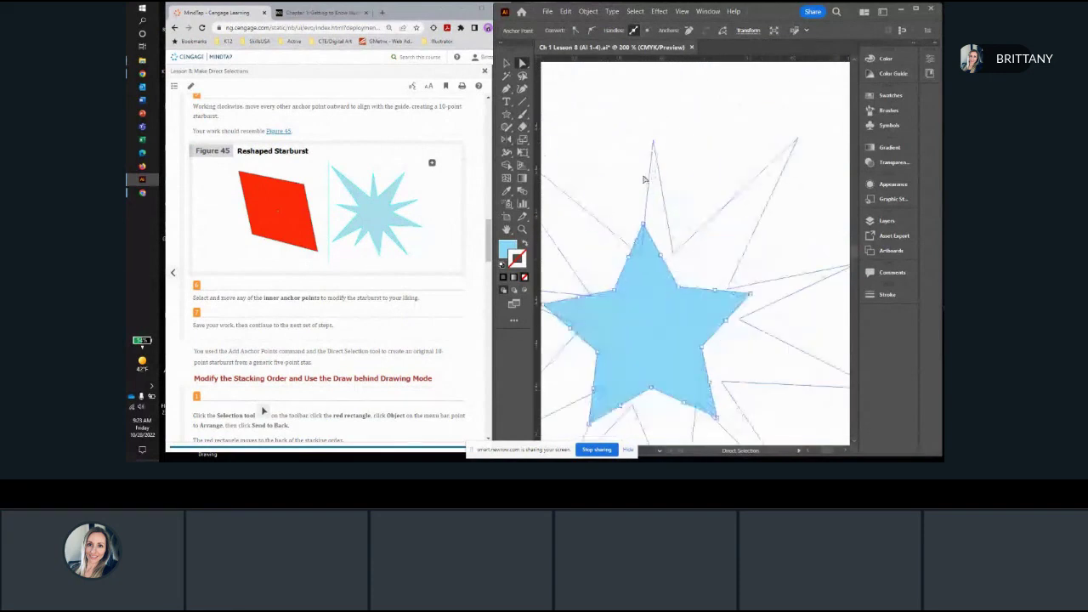
left_click(644, 226)
left_click_drag(645, 228, 653, 140)
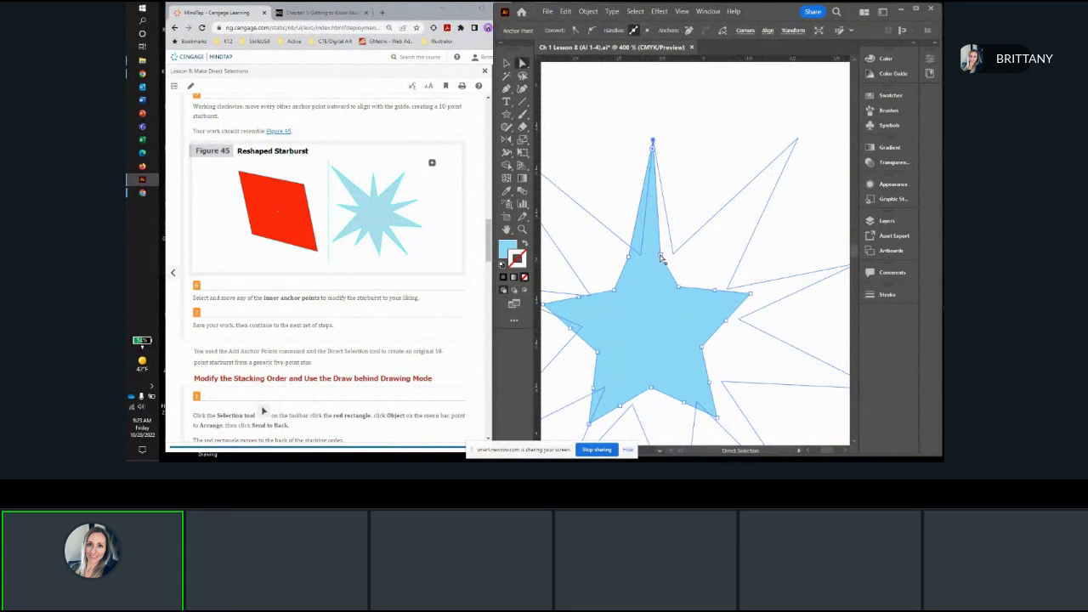
left_click(673, 251)
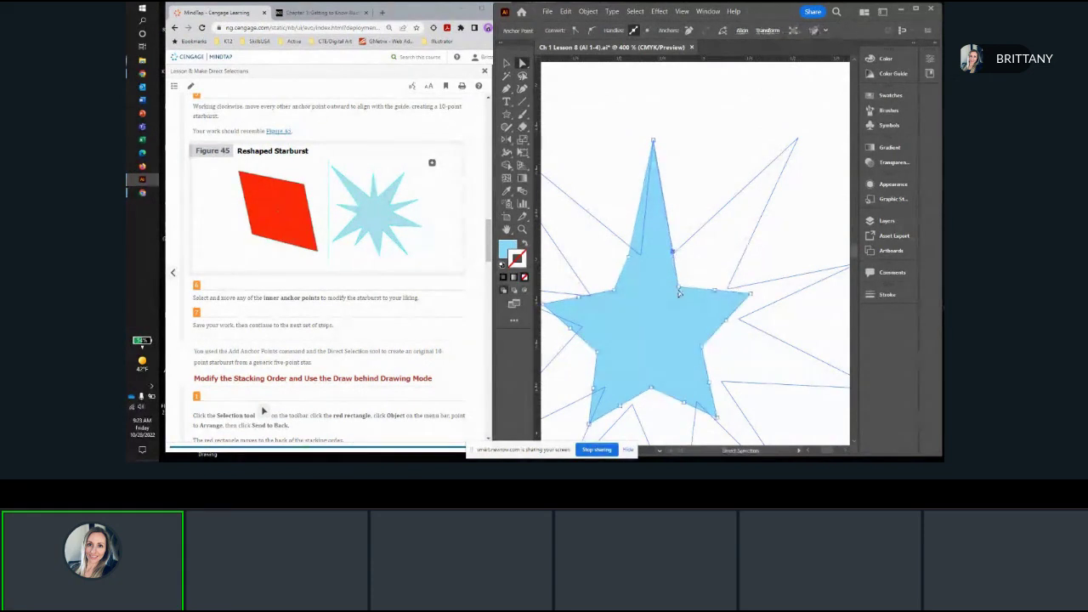
Step: Working clockwise, move the star's anchor points onto the guide's upper-right, right, lower-right and bottom tips and the inner corners between them
left_click_drag(678, 292, 798, 139)
left_click_drag(717, 295, 791, 245)
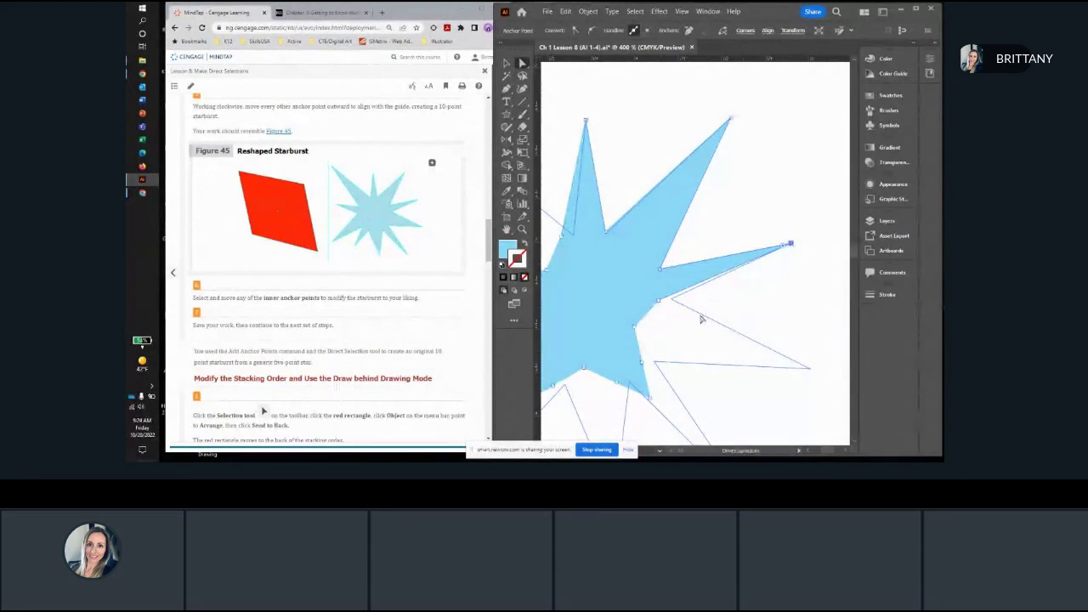
left_click_drag(661, 306, 810, 374)
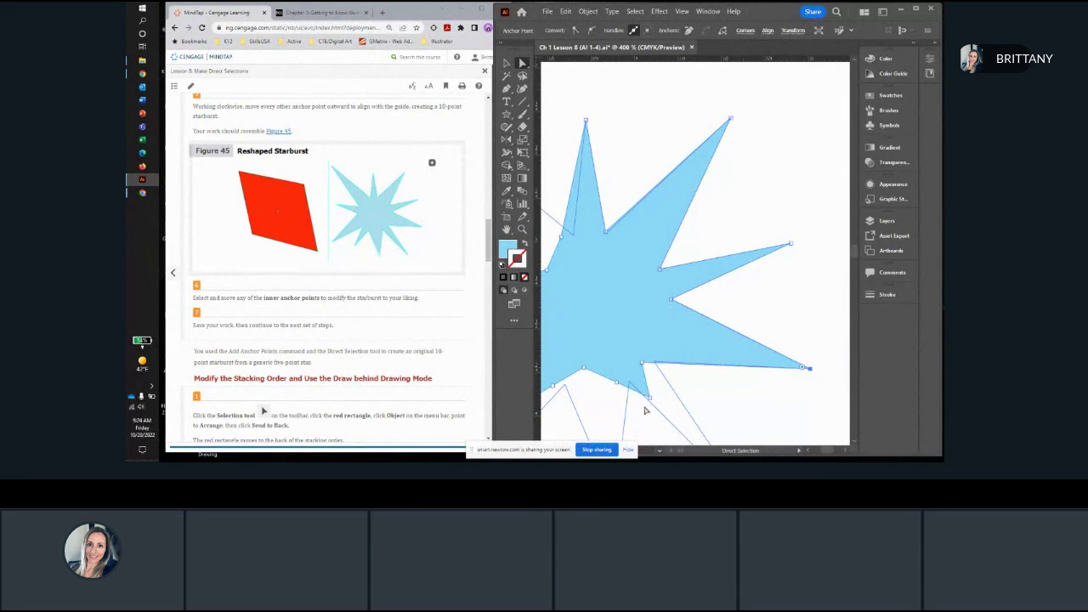
left_click_drag(648, 403, 718, 225)
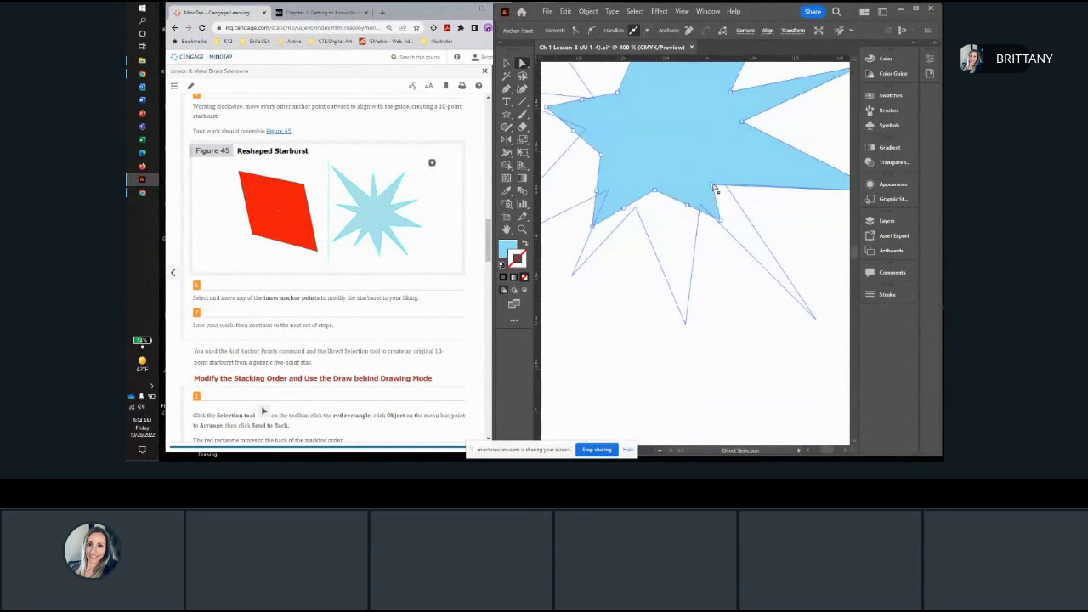
left_click_drag(724, 187, 815, 317)
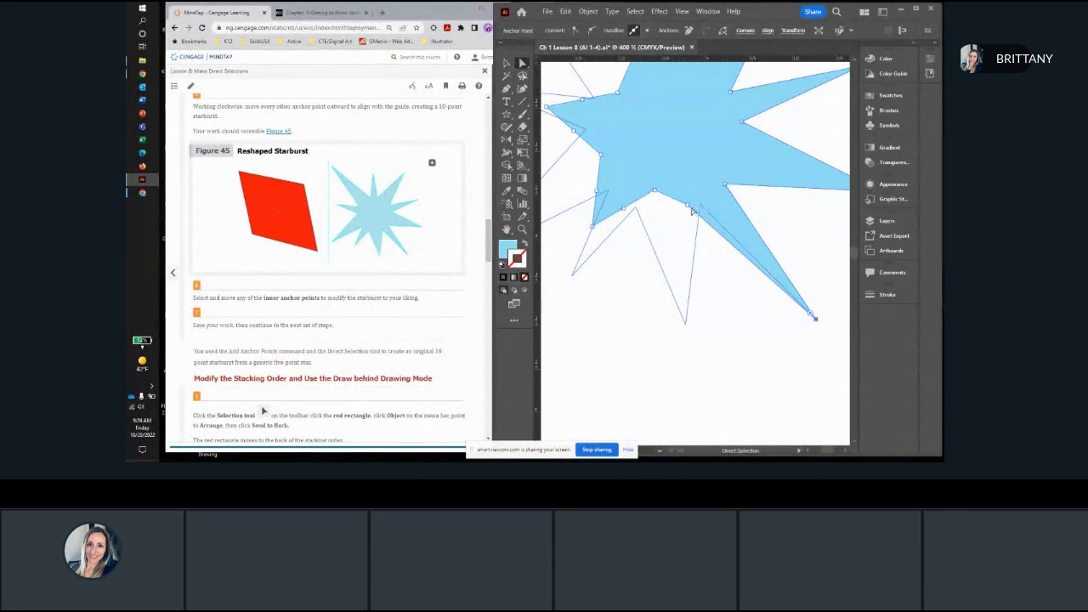
left_click_drag(690, 209, 735, 345)
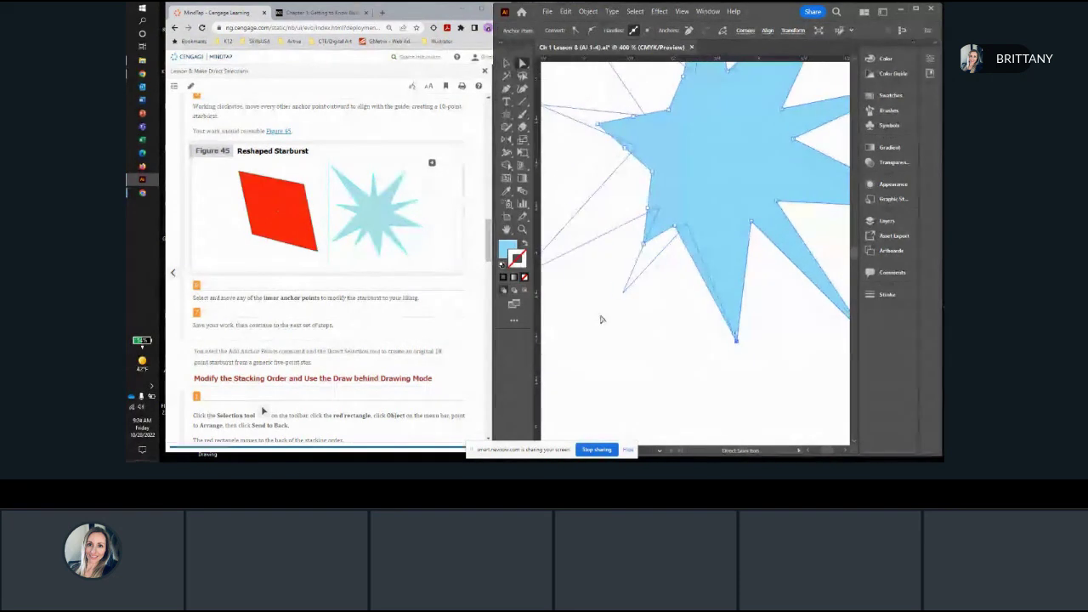
Step: Continue clockwise, aligning the star's anchor points with the guide's two lower-left tips and the adjoining inner corners
left_click(685, 227)
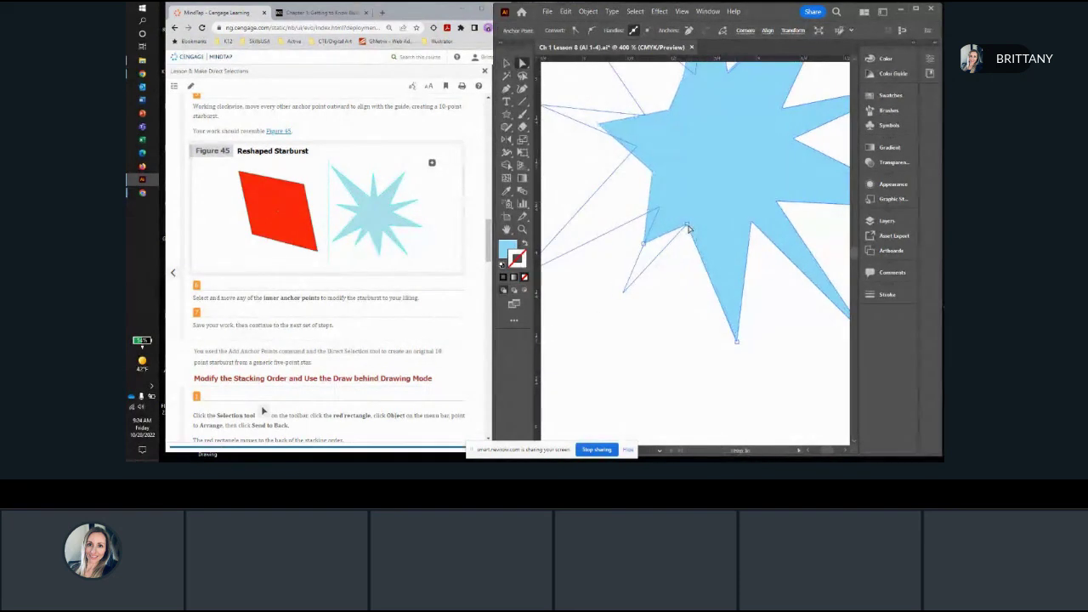
left_click_drag(646, 246, 623, 293)
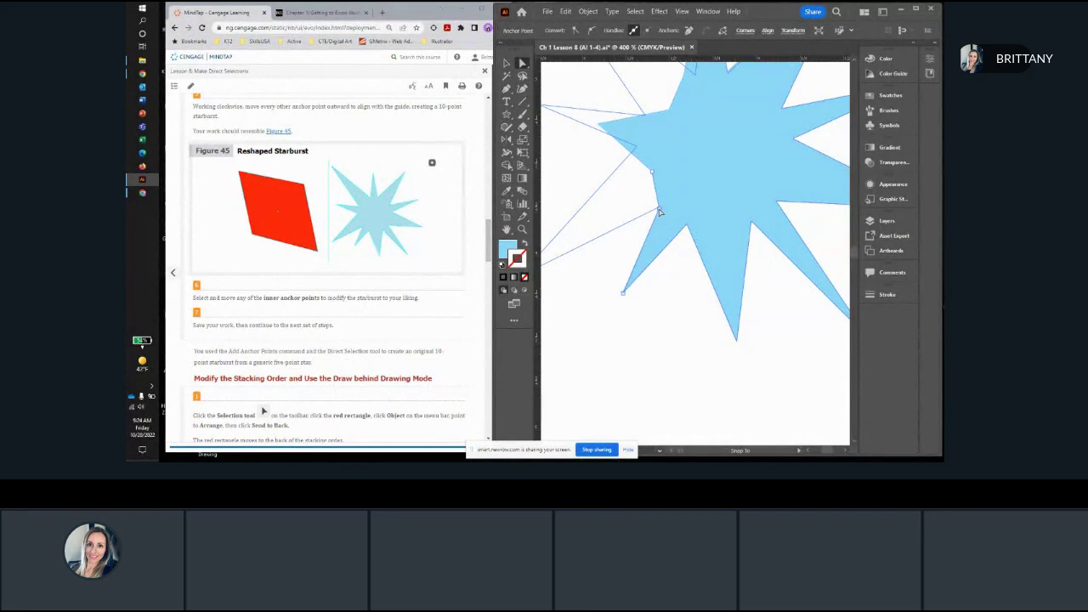
left_click_drag(651, 207, 736, 214)
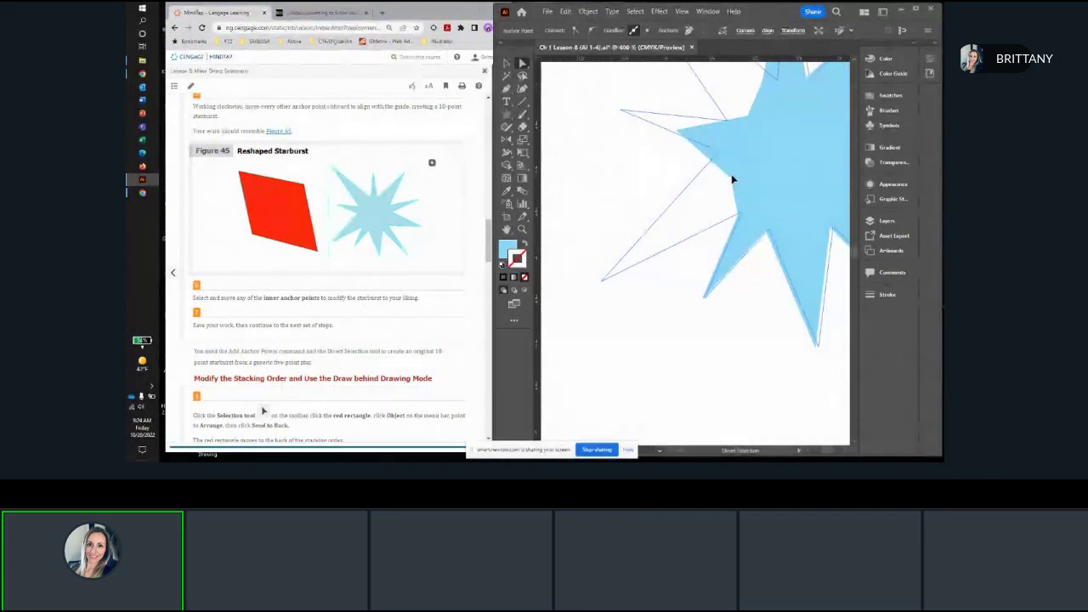
left_click(734, 179)
left_click_drag(735, 179, 601, 277)
Step: Align the remaining anchor points with the guide's left and upper-left tips and inner corners, completing the 10-point starburst, and switch to the Selection tool
left_click_drag(617, 209, 617, 280)
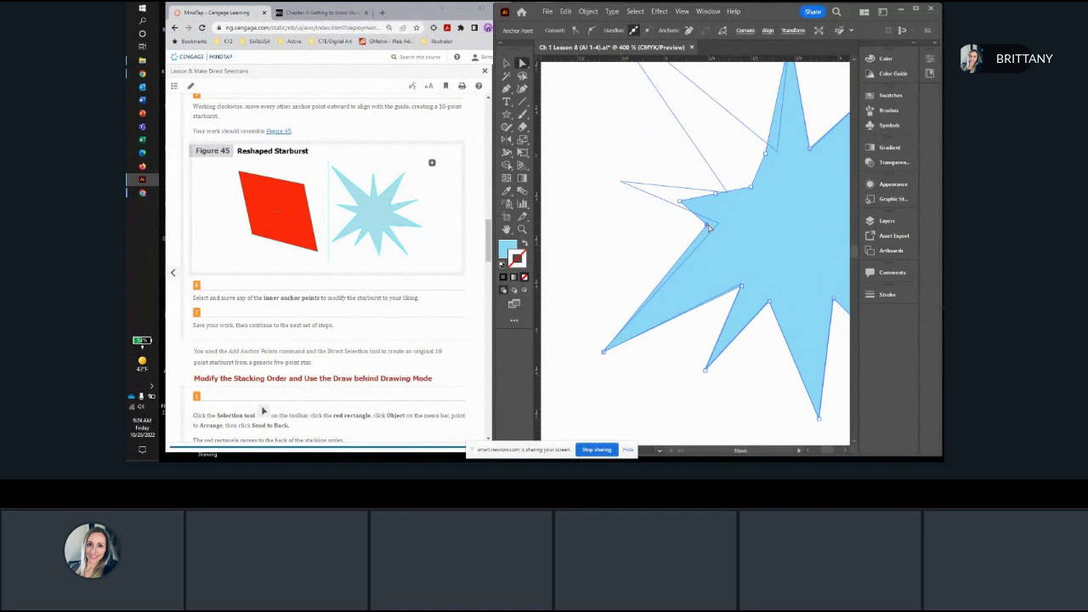
left_click(708, 227)
left_click_drag(708, 227, 654, 207)
left_click_drag(736, 254, 620, 96)
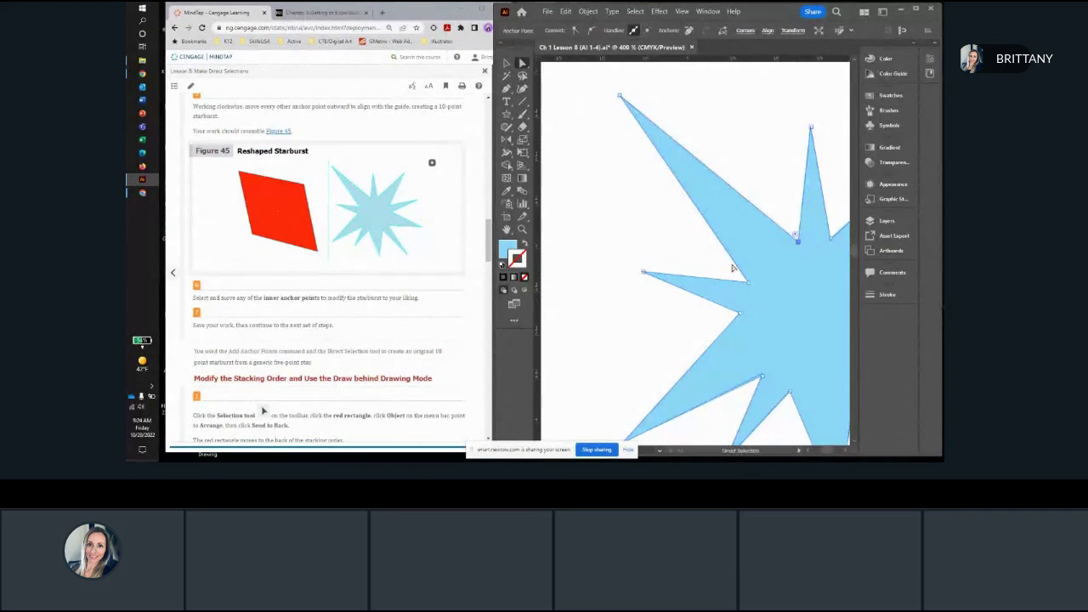
key("ctrl+0")
left_click_drag(771, 342, 723, 259)
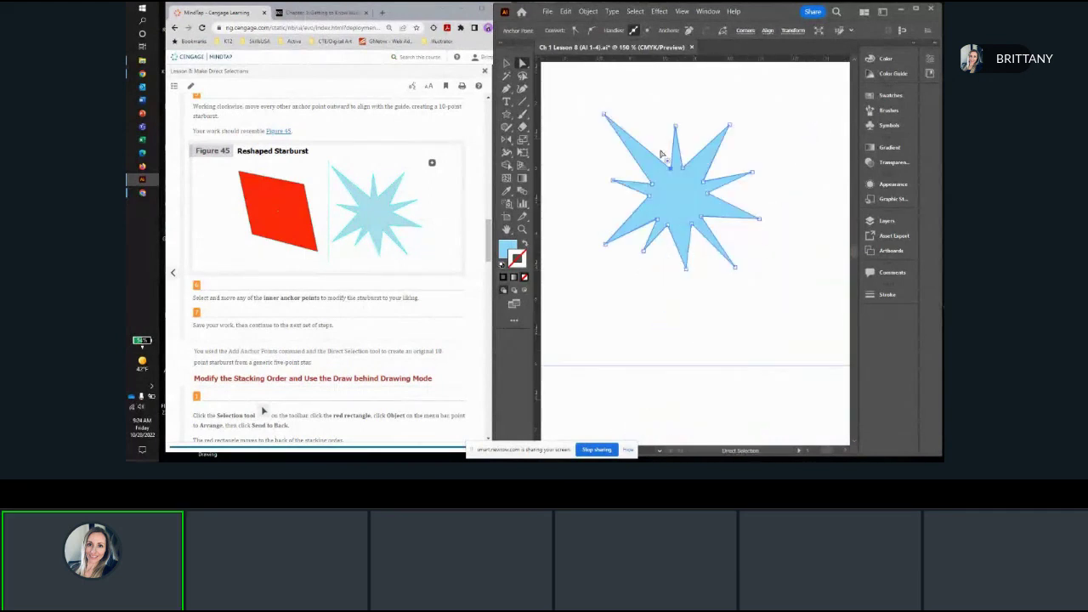
left_click(507, 63)
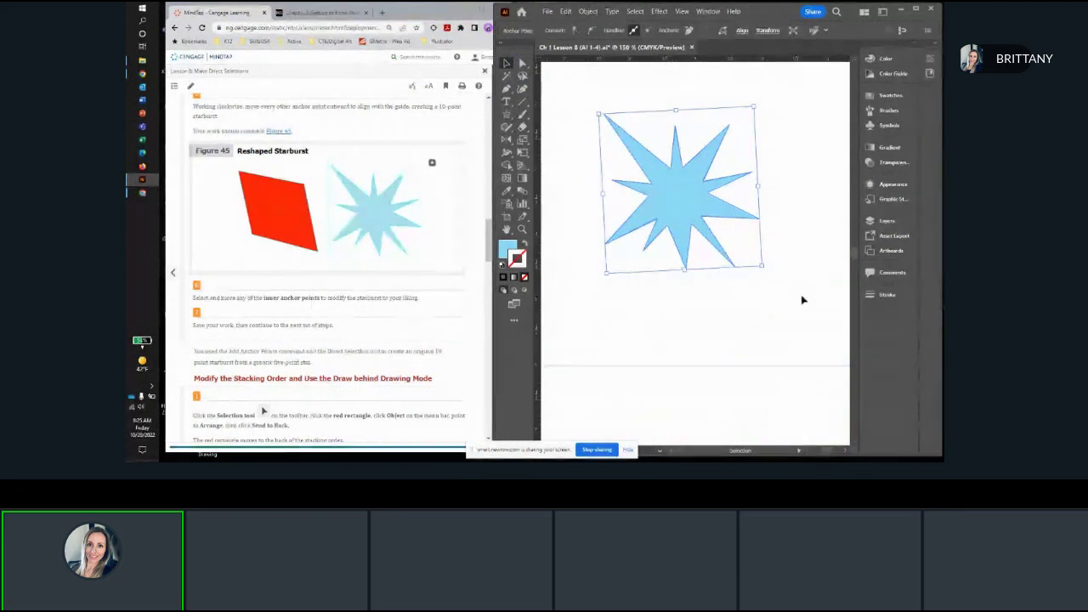
Step: Deselect the finished starburst and continue to the lesson's instructions on modifying the stacking order
left_click(733, 321)
scroll(765, 315, "down", 2)
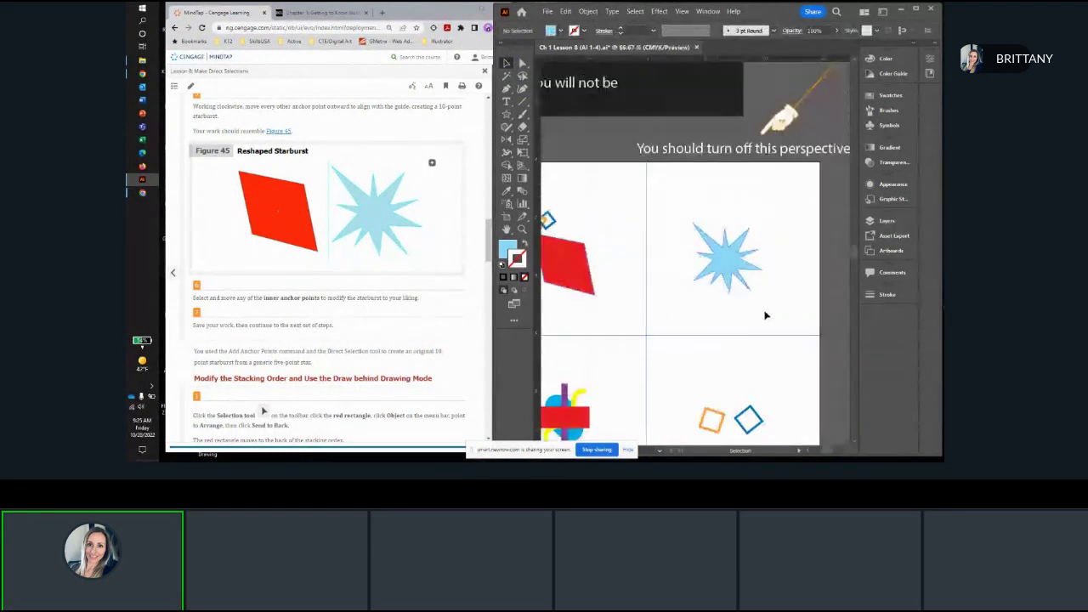
scroll(765, 316, "down", 1)
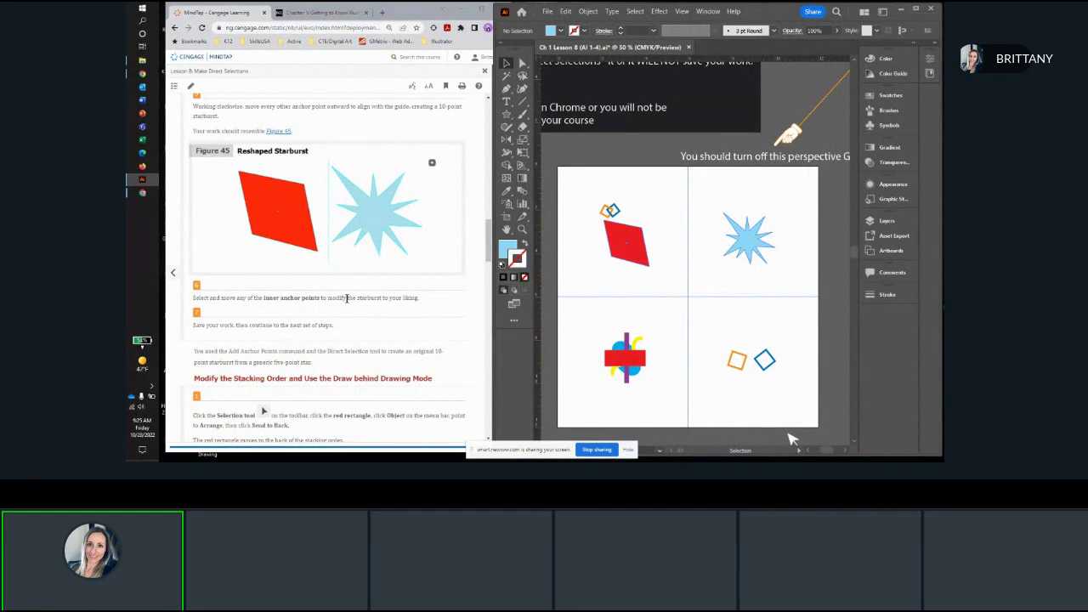
scroll(323, 313, "down", 4)
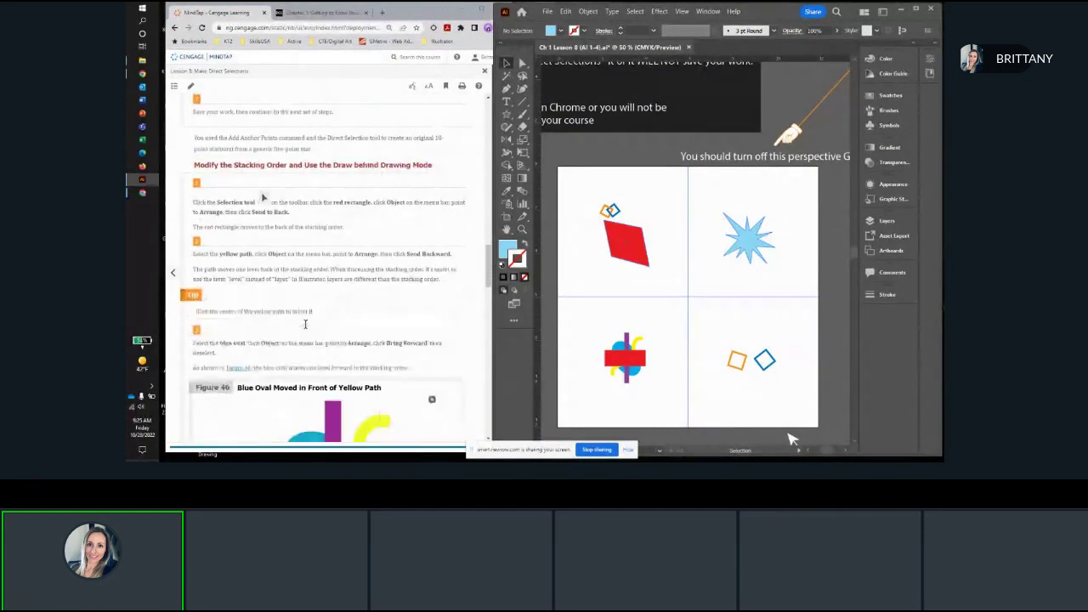
Step: Send the red rectangle in the artboard's lower-left quadrant to the back of the stacking order
left_click_drag(619, 405, 668, 294)
key("ctrl+plus")
key("ctrl+plus")
key("ctrl+plus")
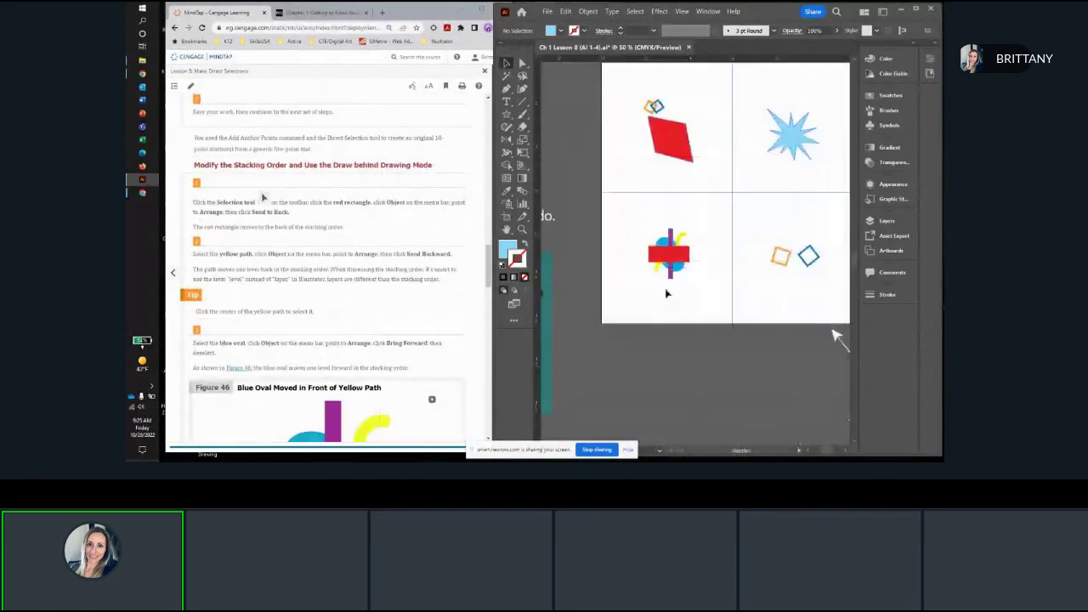
scroll(652, 299, "down", 2)
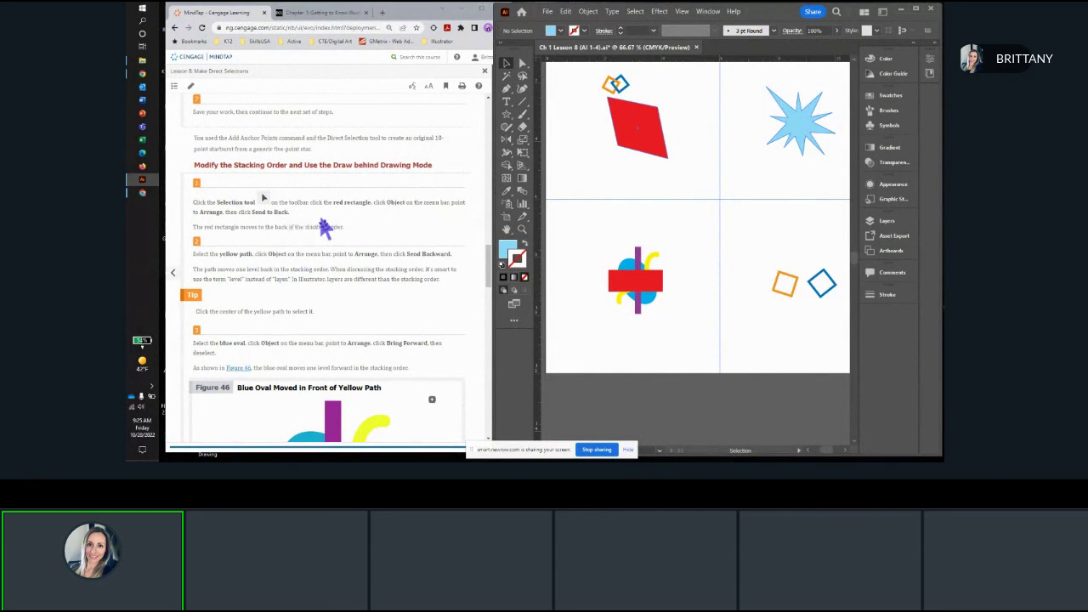
left_click(644, 284)
left_click(587, 11)
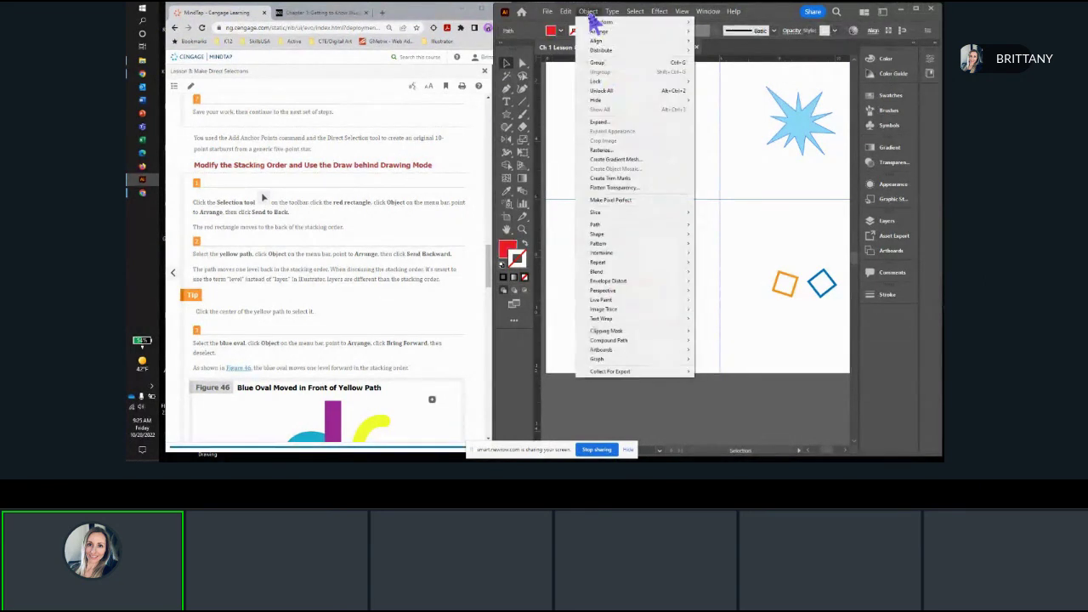
mouse_move(605, 33)
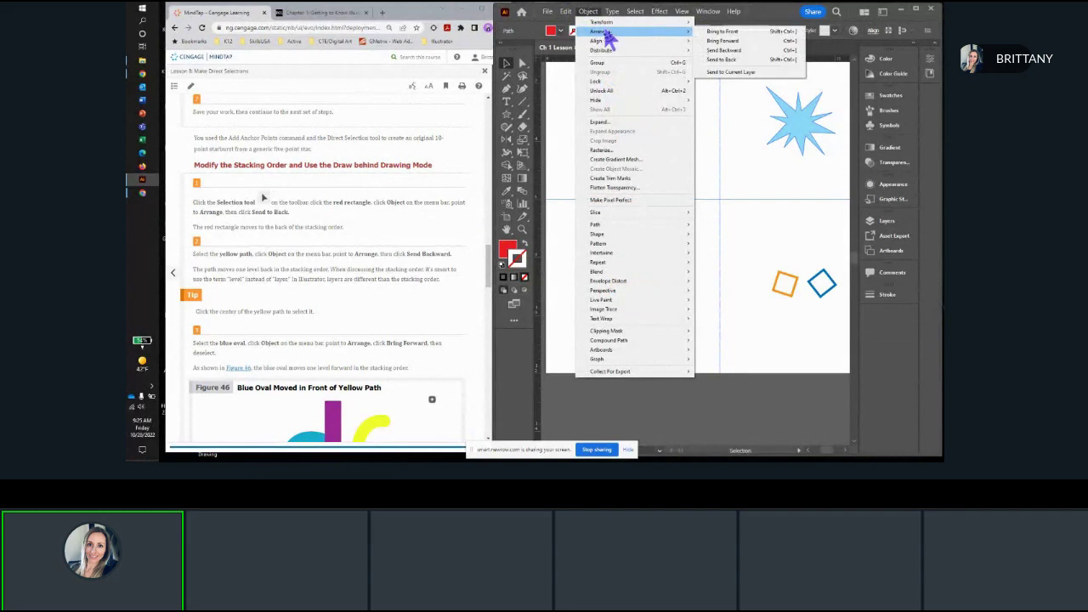
left_click(736, 61)
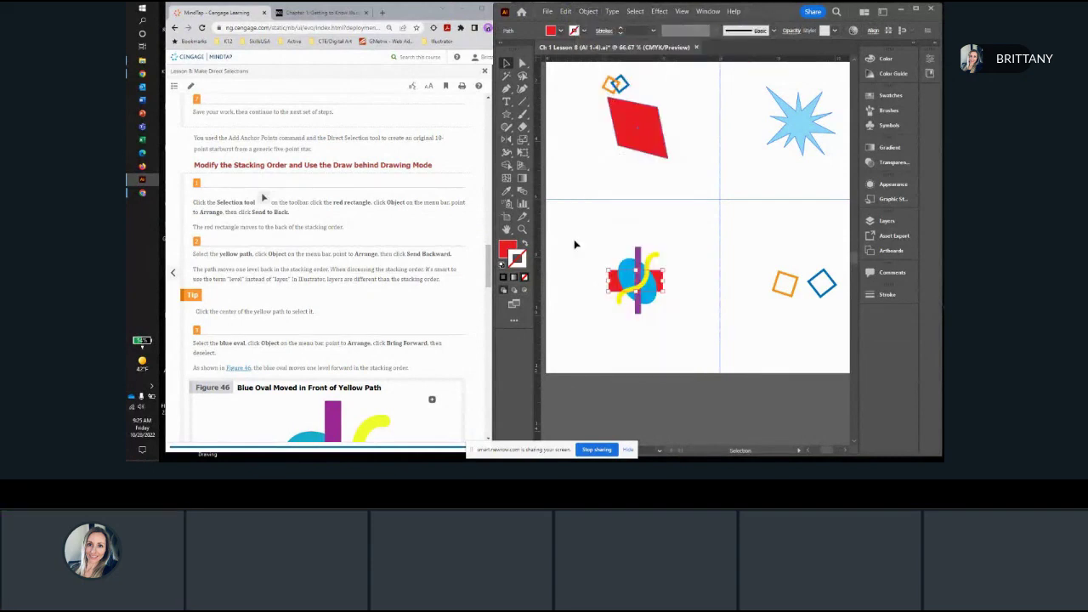
Step: Send the curvy yellow path backward one level in the stacking order
scroll(642, 311, "up", 2)
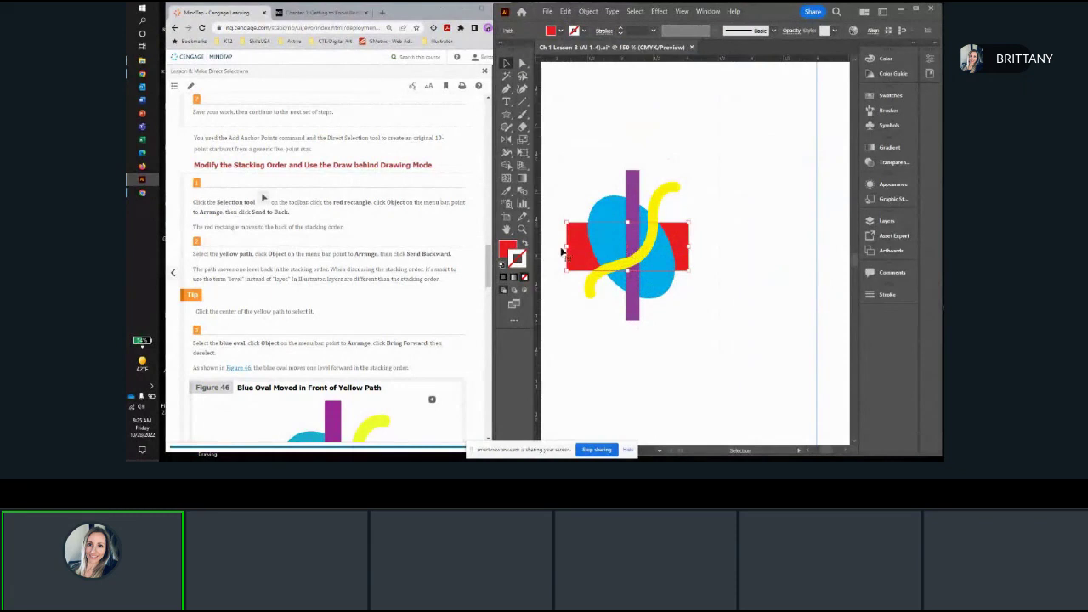
scroll(374, 204, "down", 2)
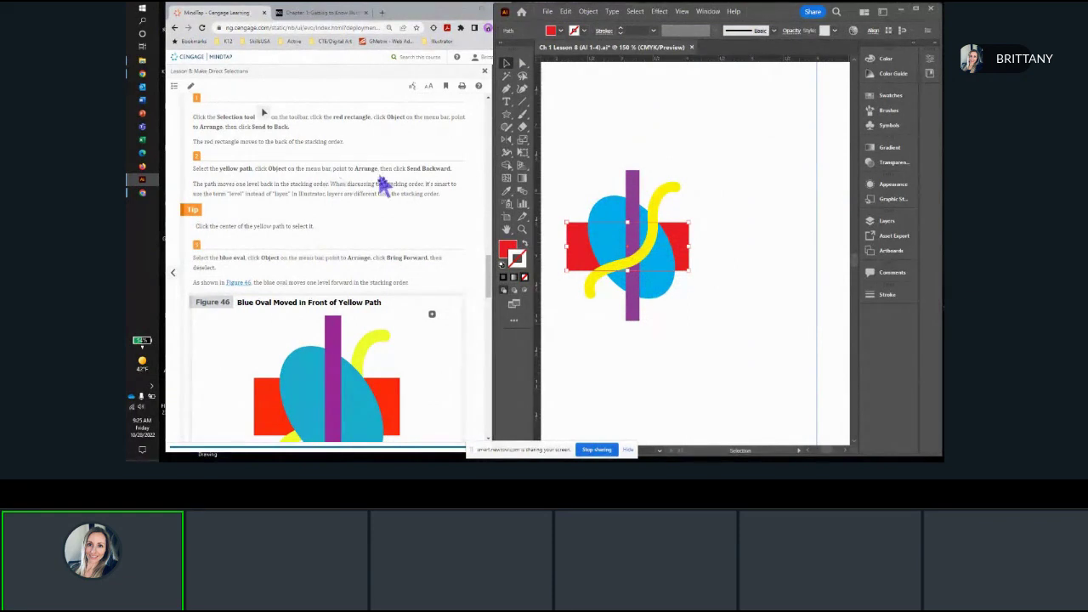
left_click(671, 194)
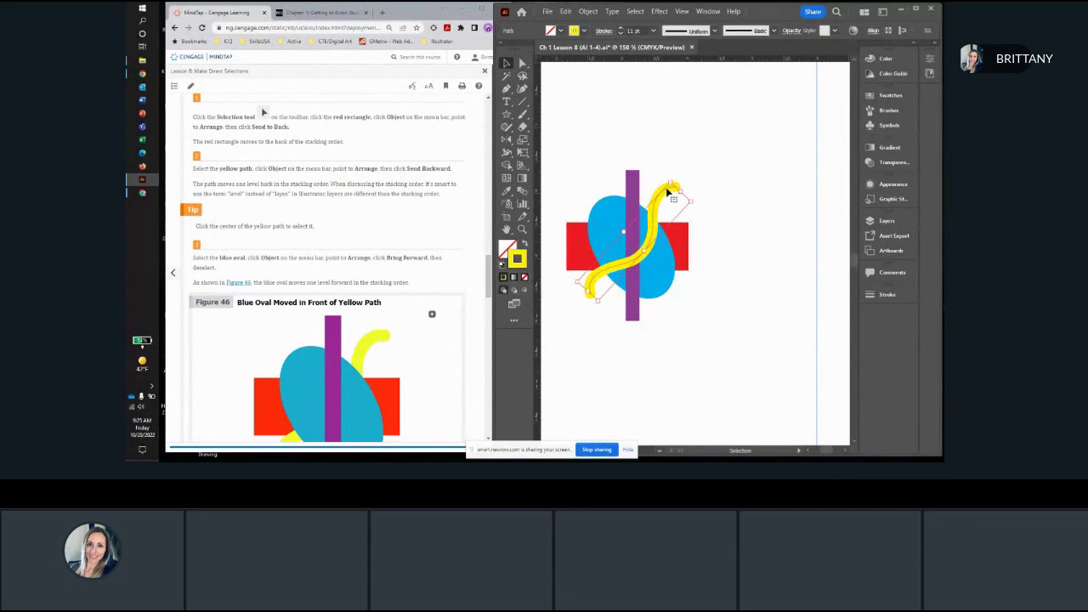
left_click(596, 17)
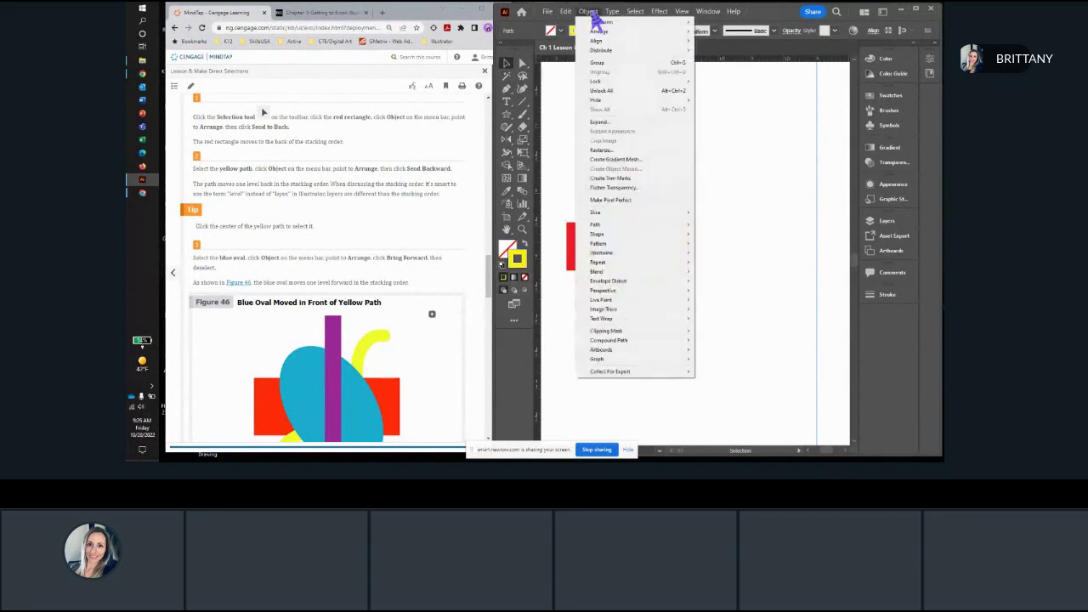
mouse_move(607, 34)
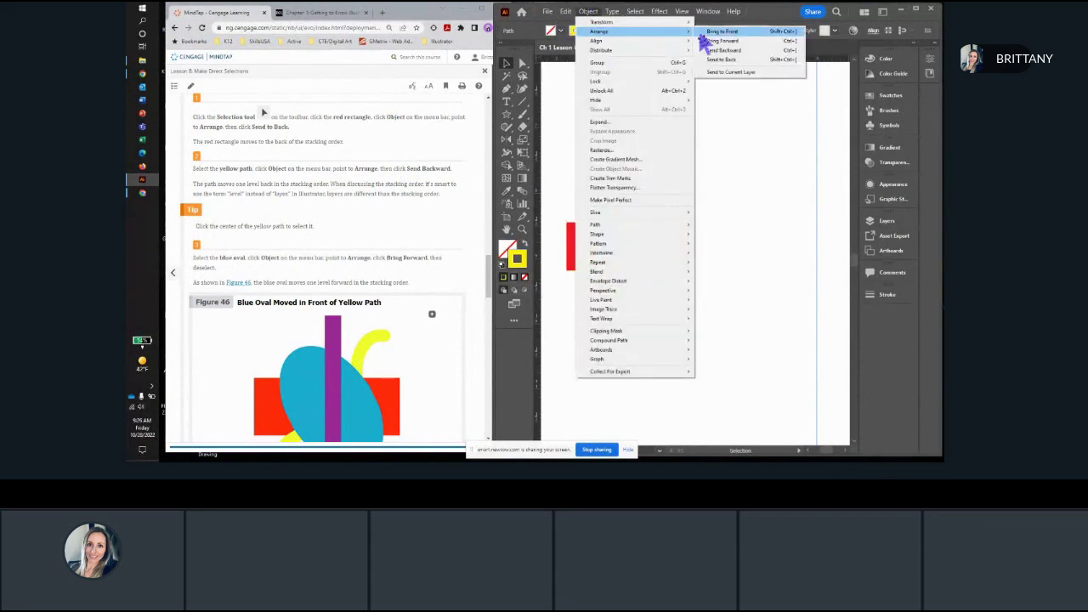
left_click(735, 50)
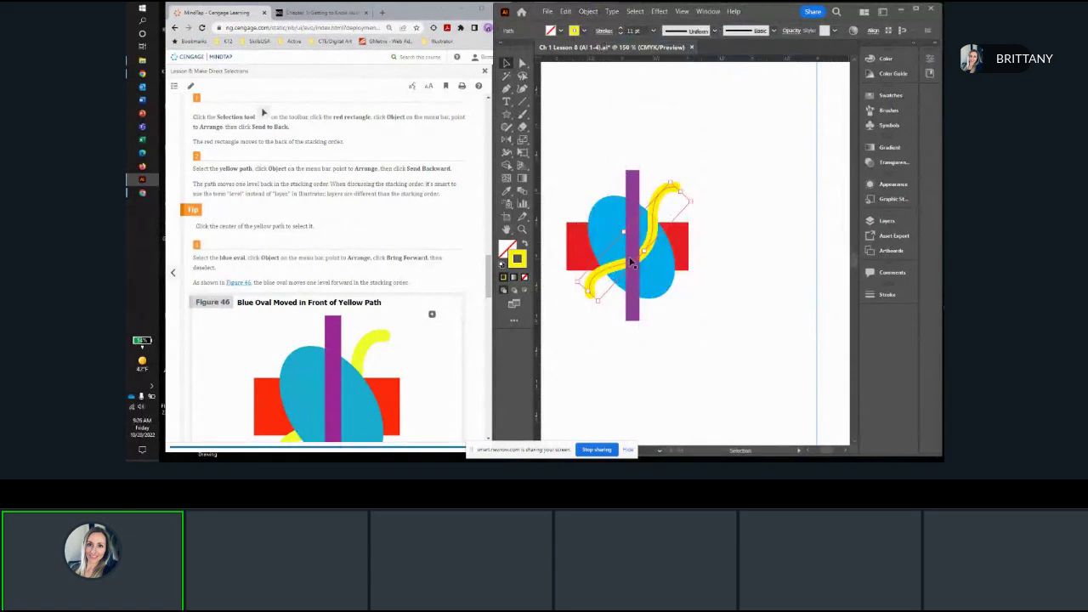
scroll(627, 266, "up", 1)
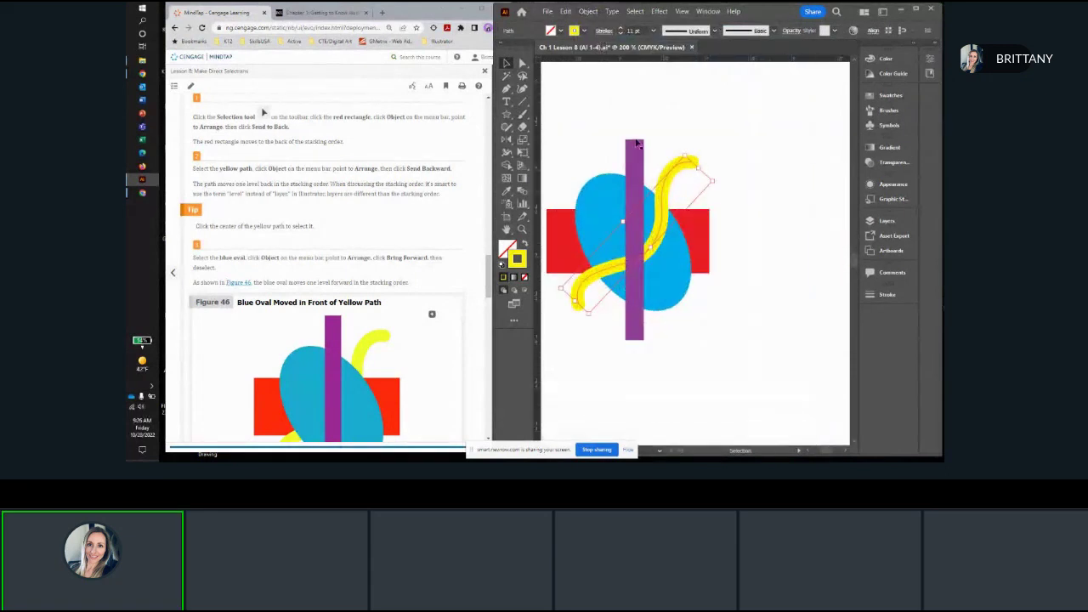
Step: Undo the yellow path's Send Backward and apply Send Backward to it again
left_click(565, 12)
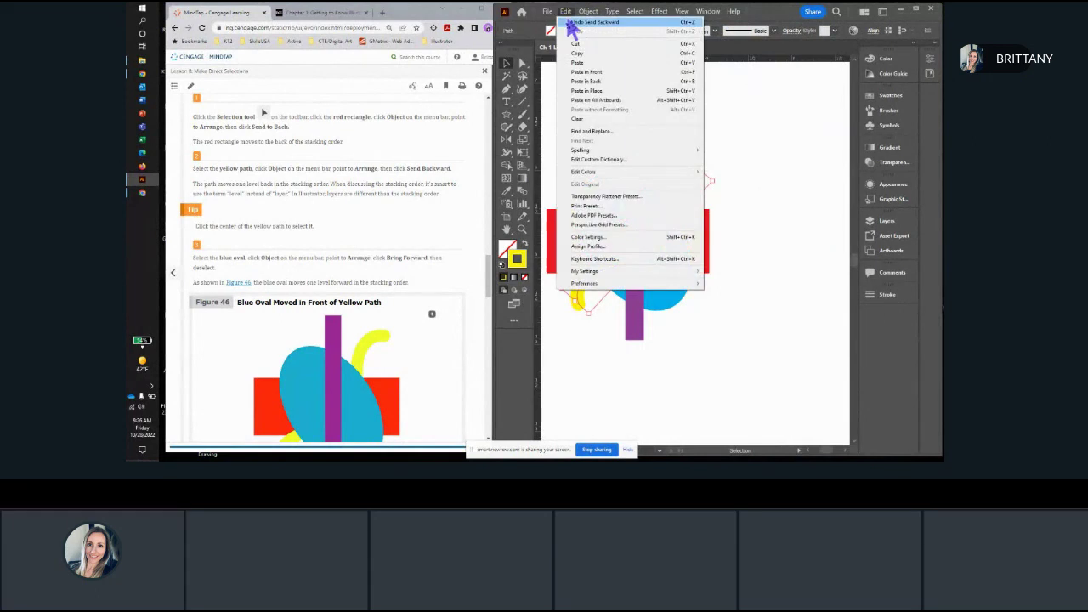
left_click(587, 22)
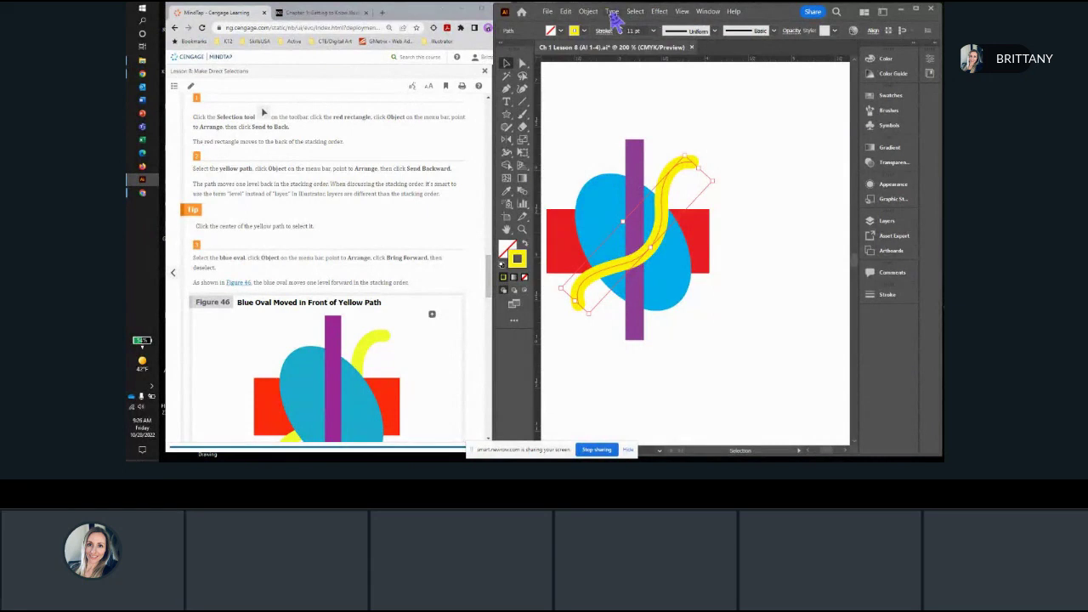
left_click(587, 11)
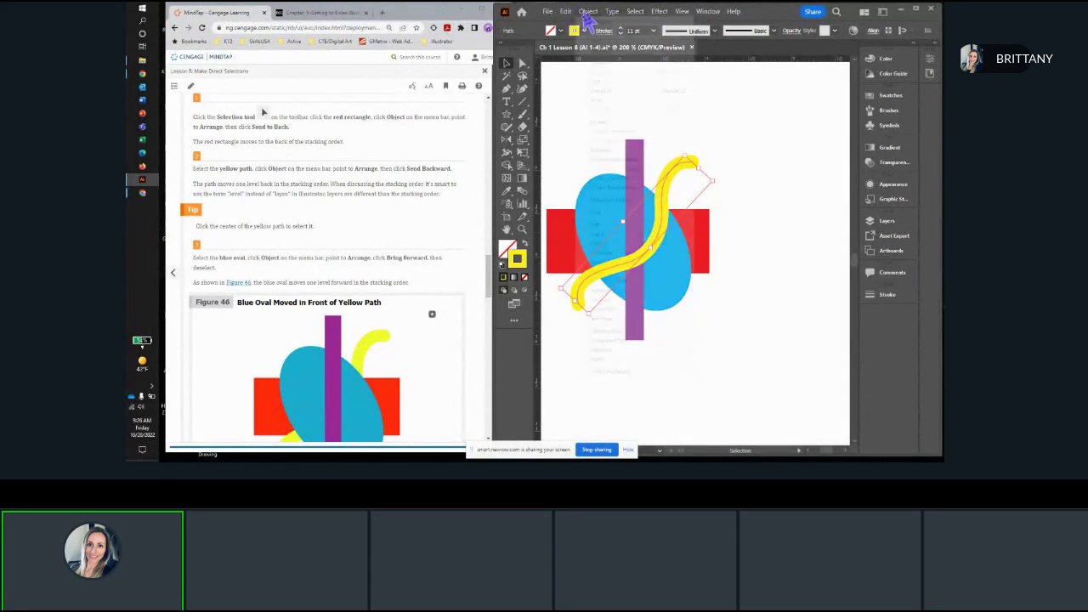
mouse_move(600, 34)
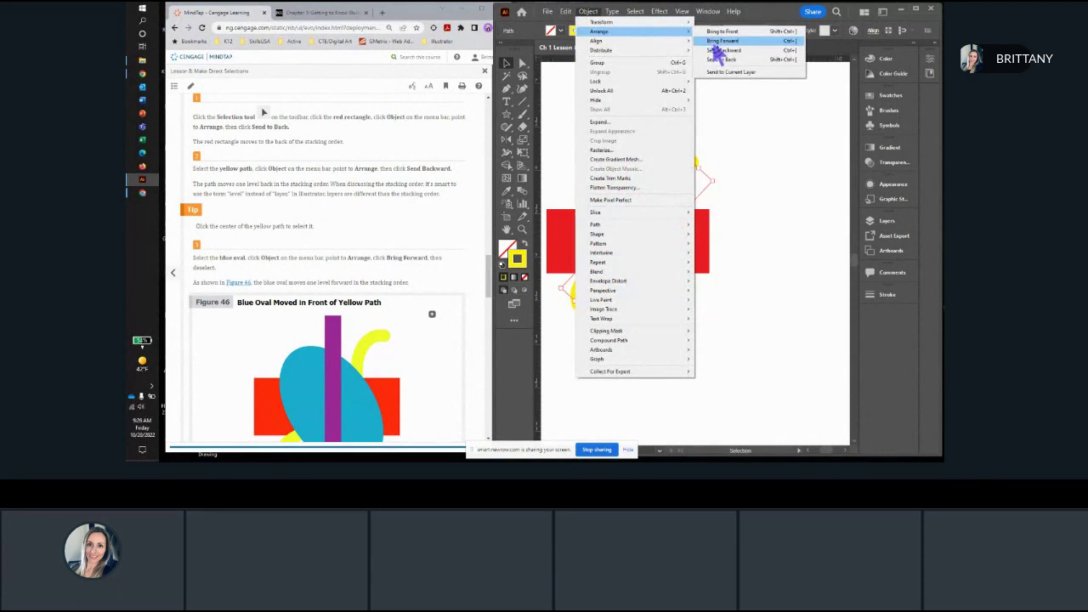
left_click(719, 51)
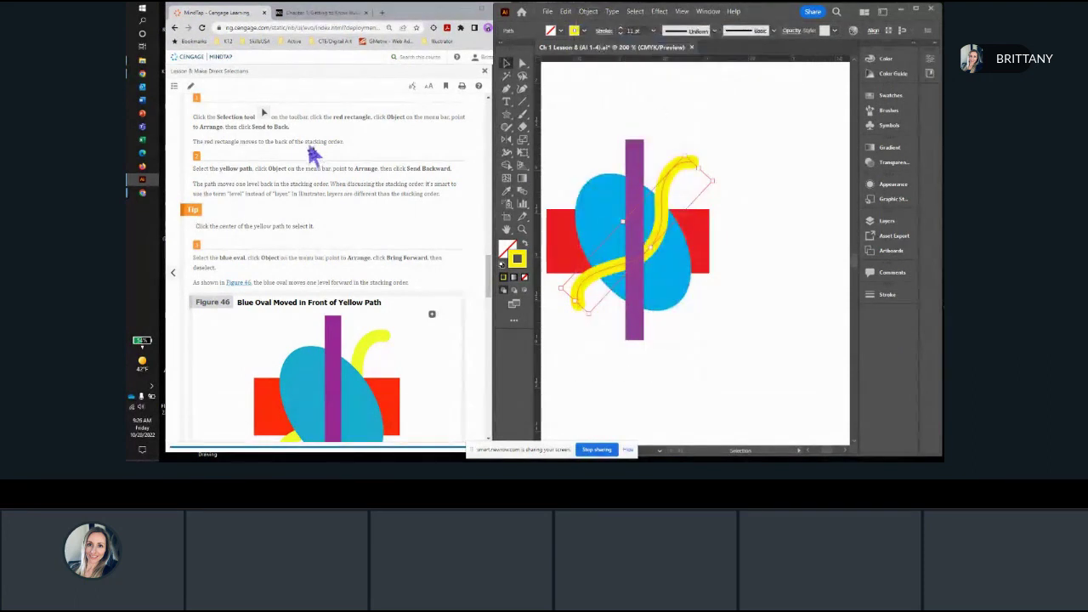
Step: Bring the blue oval forward one level in the stacking order
scroll(316, 160, "down", 3)
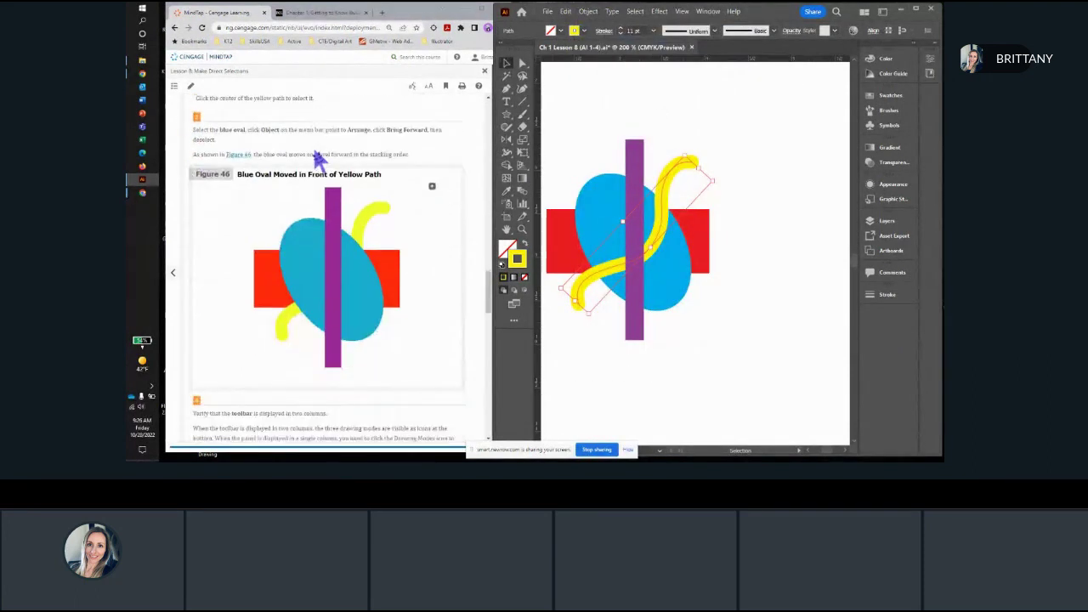
left_click(603, 199)
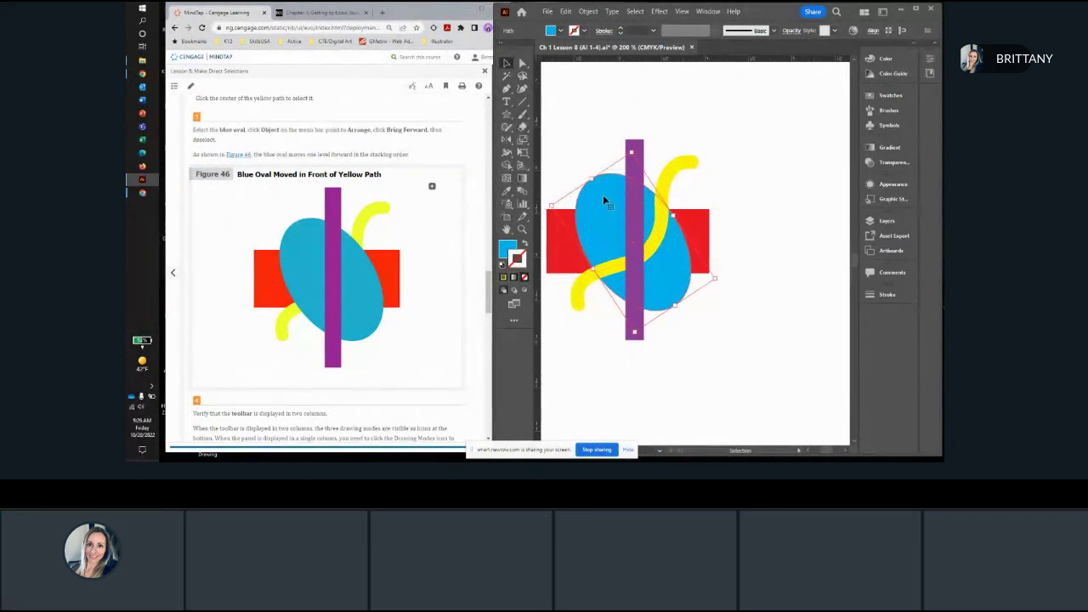
left_click(589, 12)
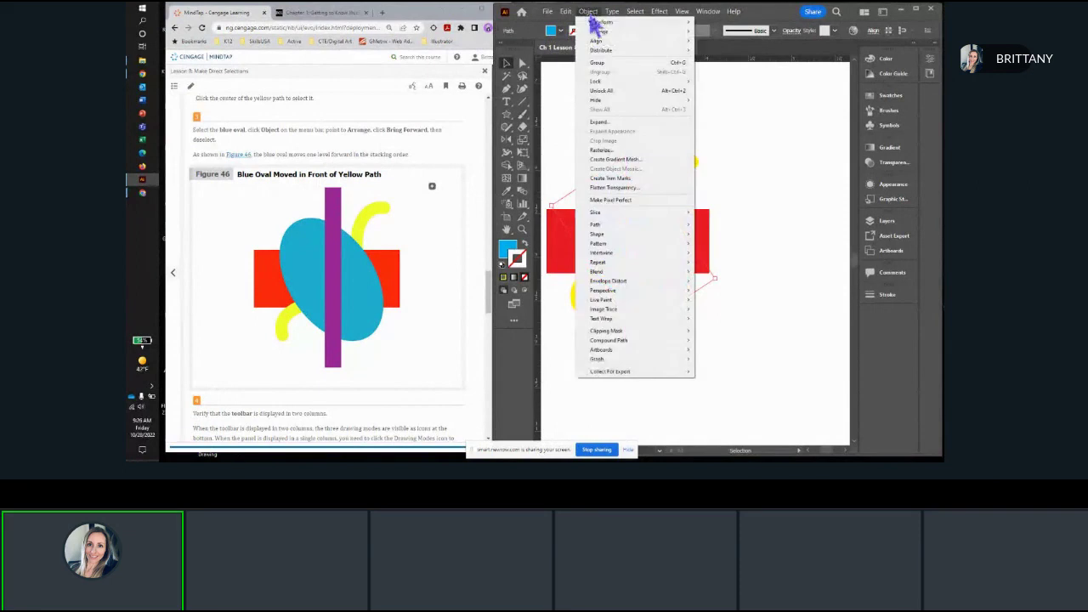
mouse_move(600, 32)
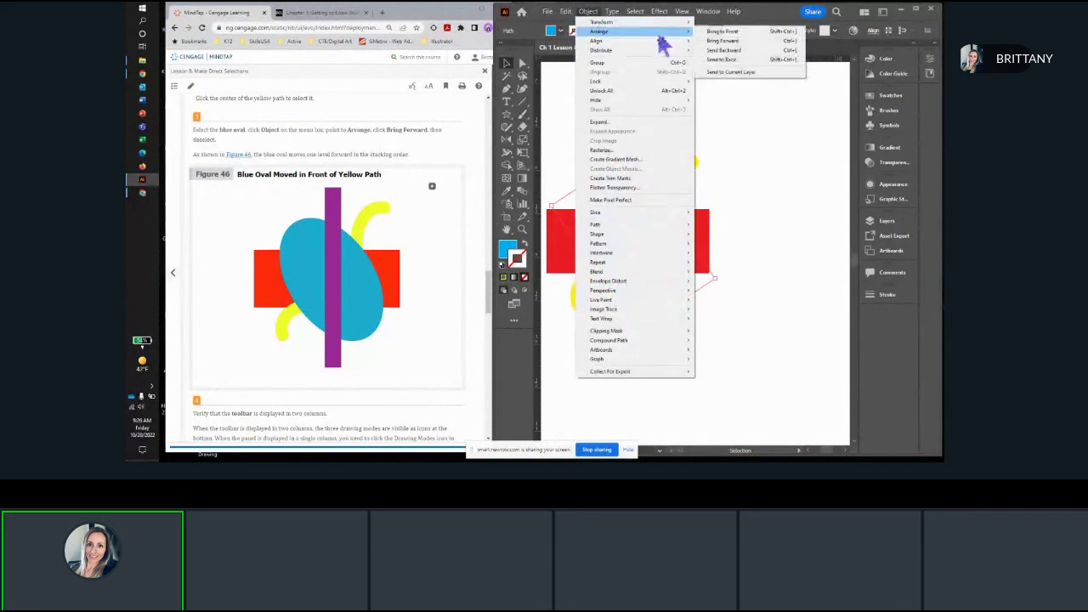
left_click(721, 41)
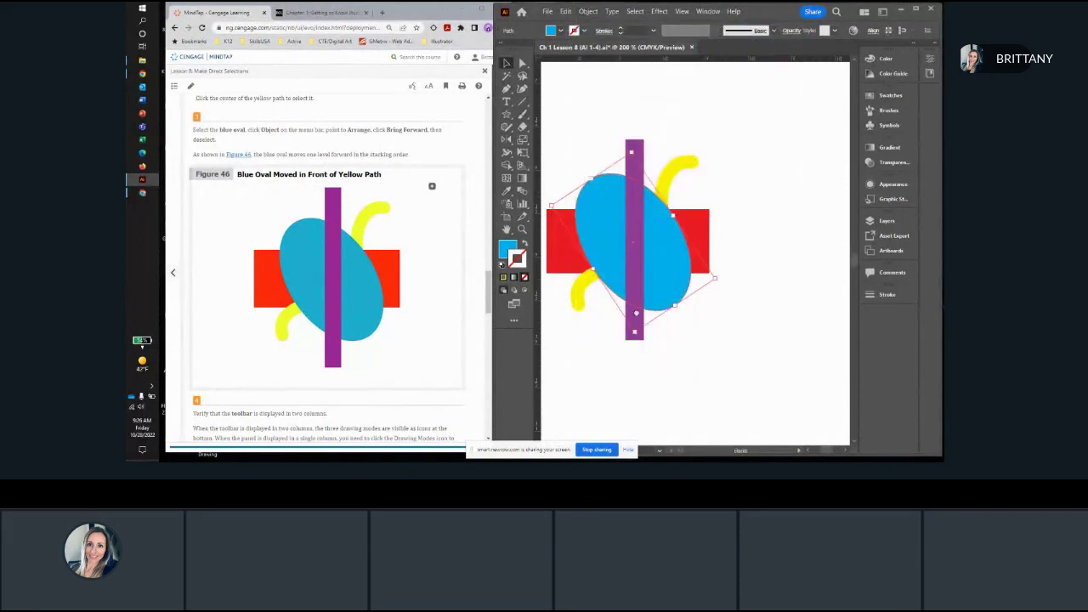
left_click_drag(636, 313, 651, 294)
scroll(625, 247, "up", 2)
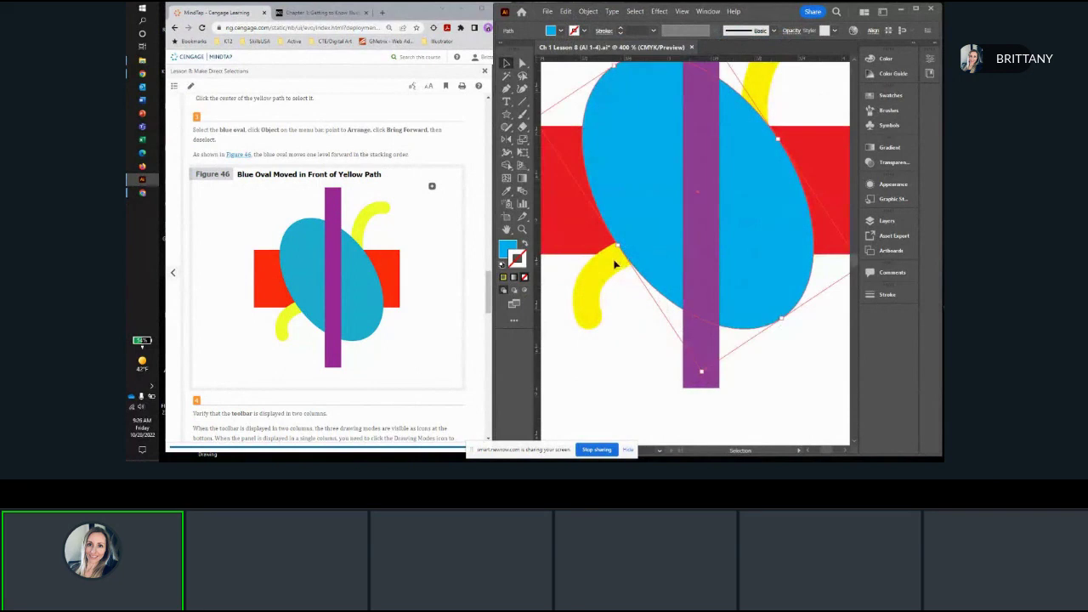
scroll(621, 256, "down", 1)
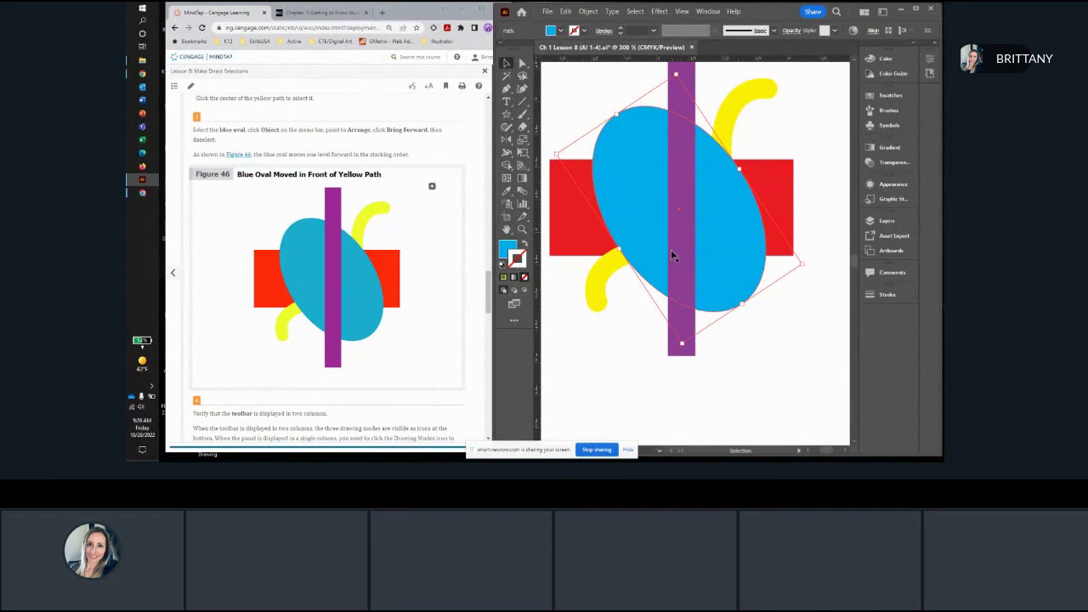
Step: Read the toolbar layout instructions, switch the toolbar to a single column and restore its two-column layout
scroll(229, 217, "down", 2)
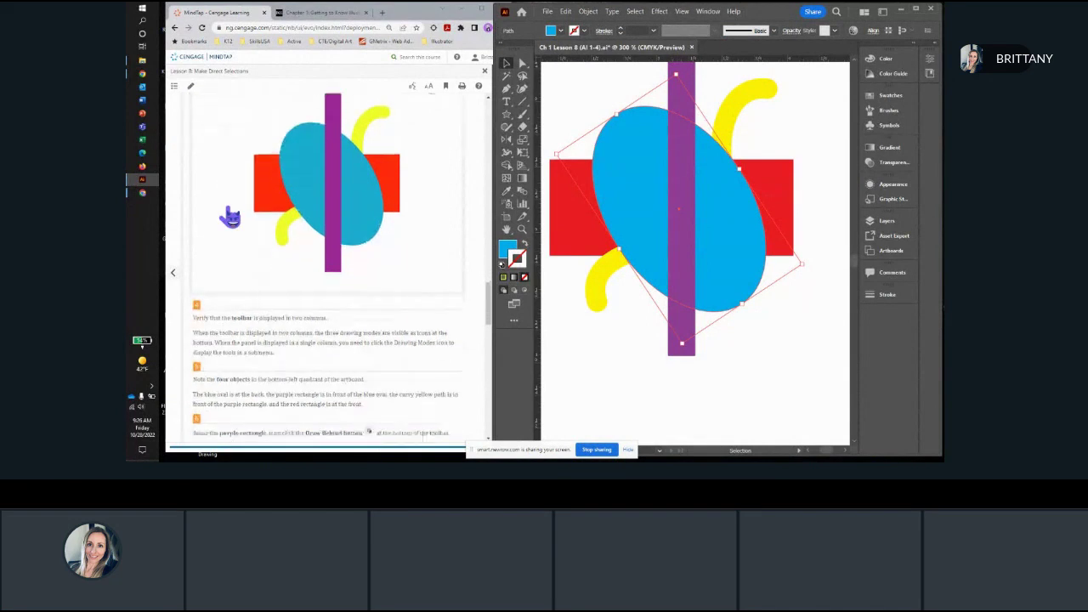
scroll(229, 217, "down", 2)
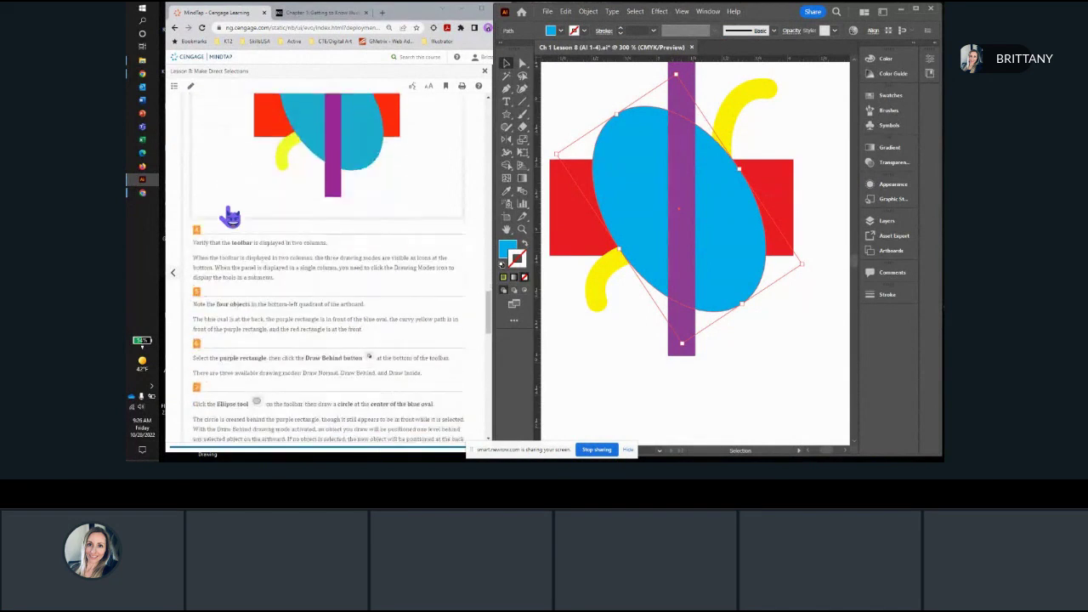
scroll(230, 222, "down", 2)
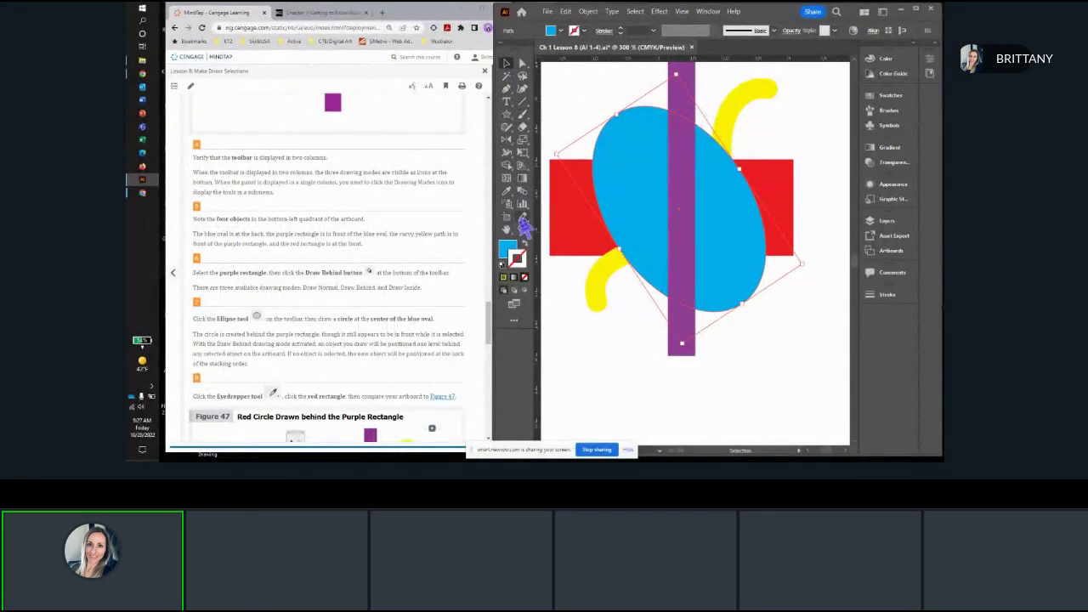
left_click(505, 53)
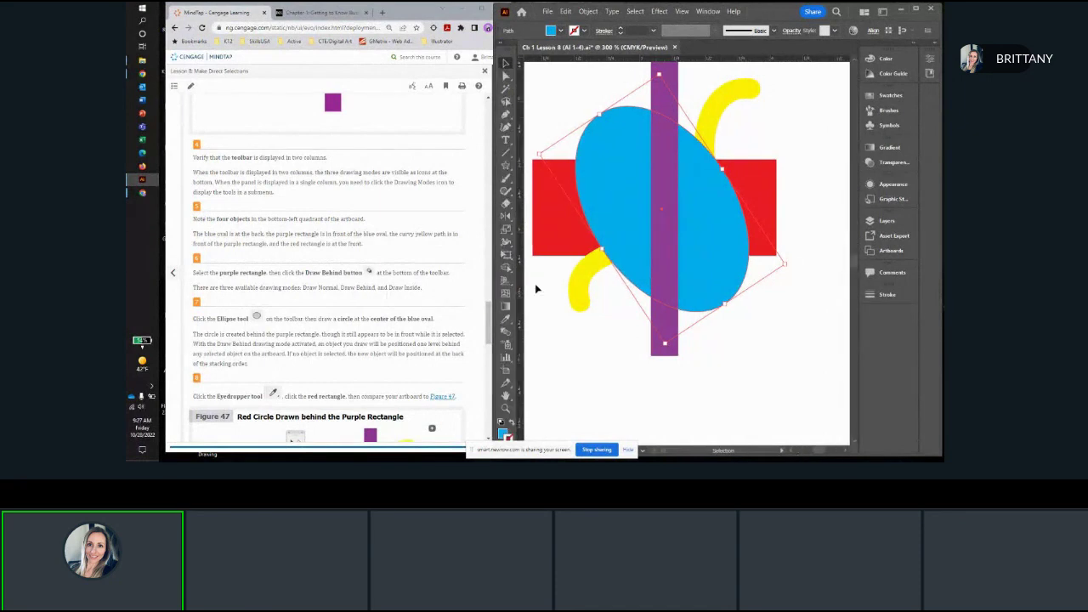
left_click(505, 53)
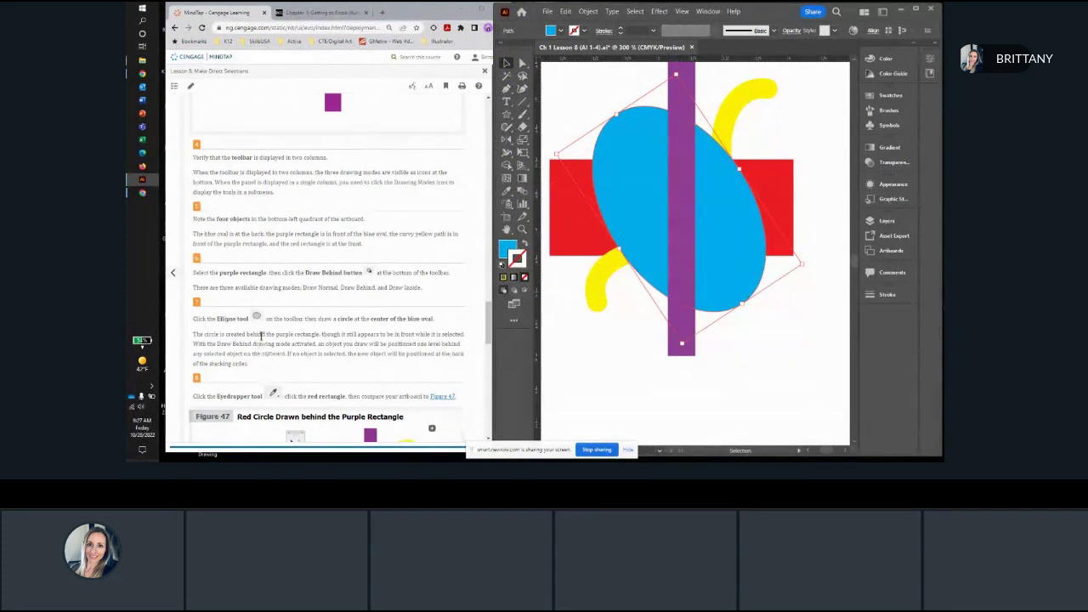
Step: Select the purple rectangle in the lower-left artwork and activate the Draw Behind drawing mode
scroll(270, 344, "down", 1)
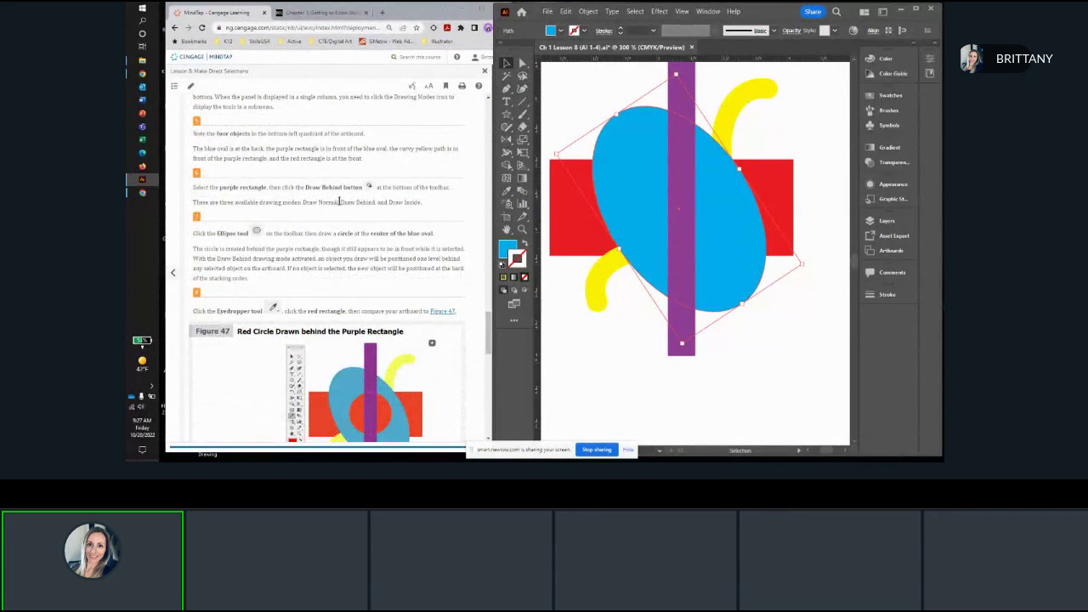
left_click(676, 349)
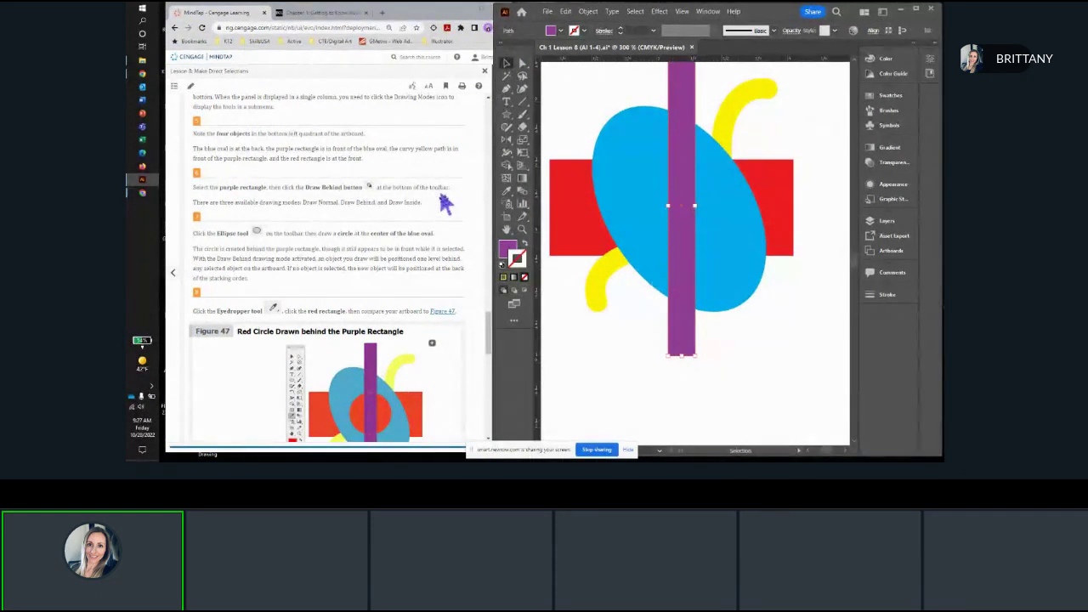
scroll(264, 219, "down", 2)
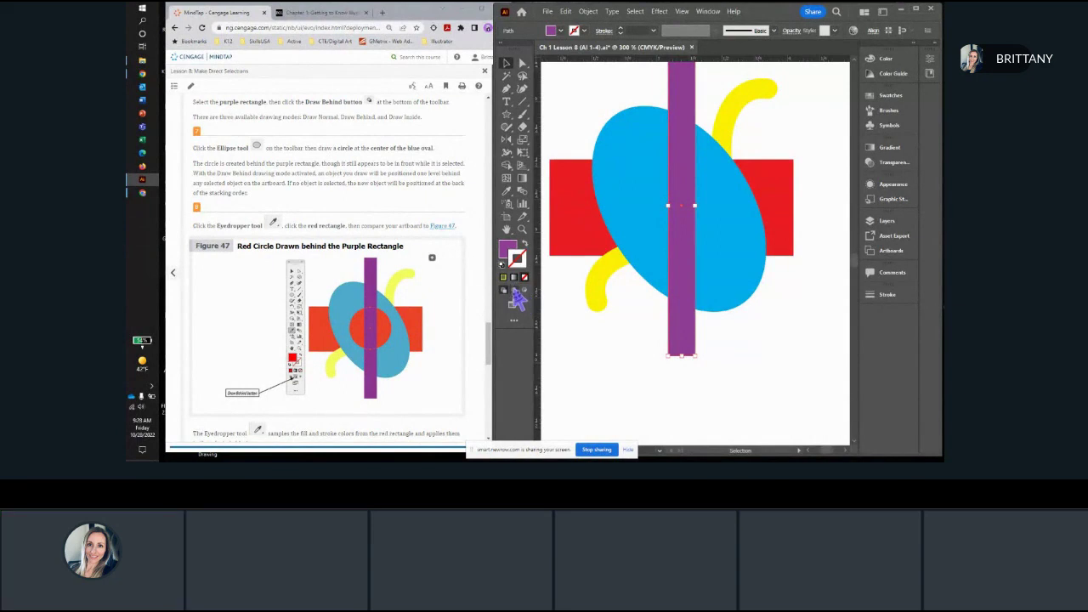
left_click(513, 291)
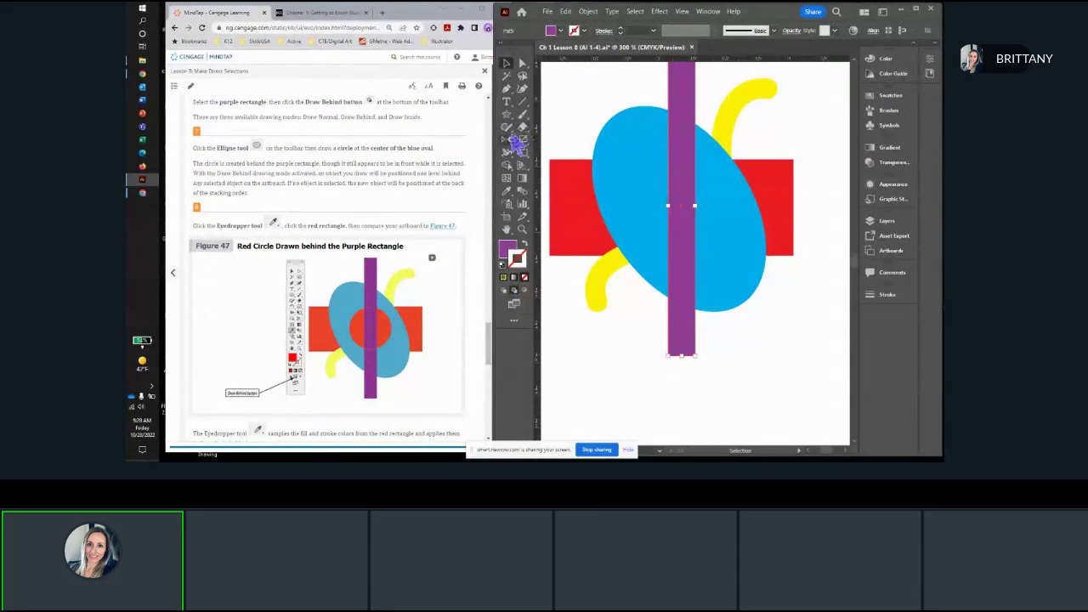
Step: With the purple rectangle selected, draw a circle behind it at the center of the blue oval using the Ellipse tool
left_click(508, 117)
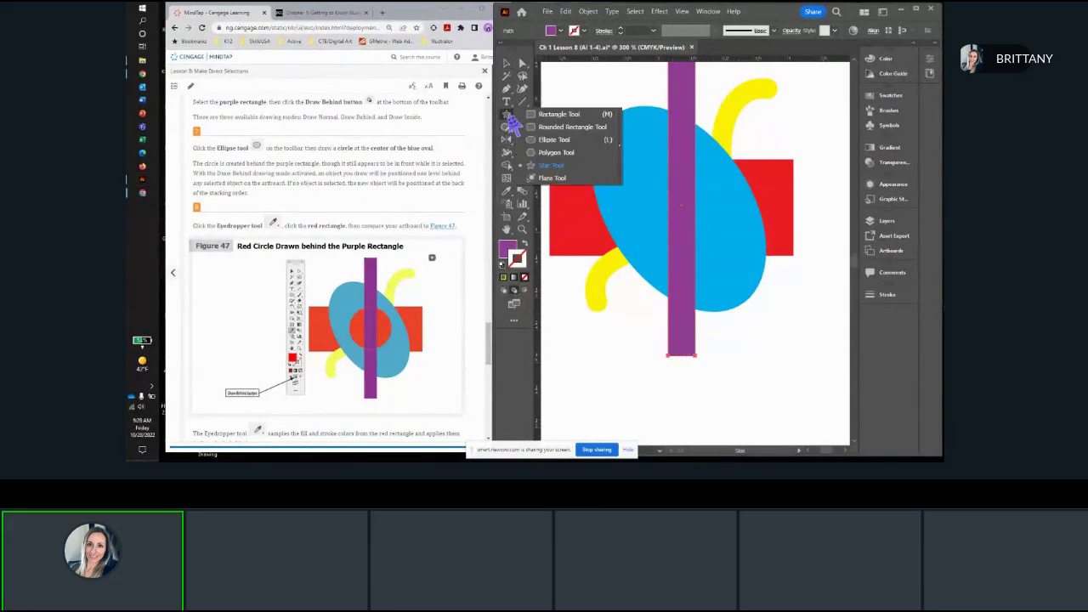
left_click(554, 139)
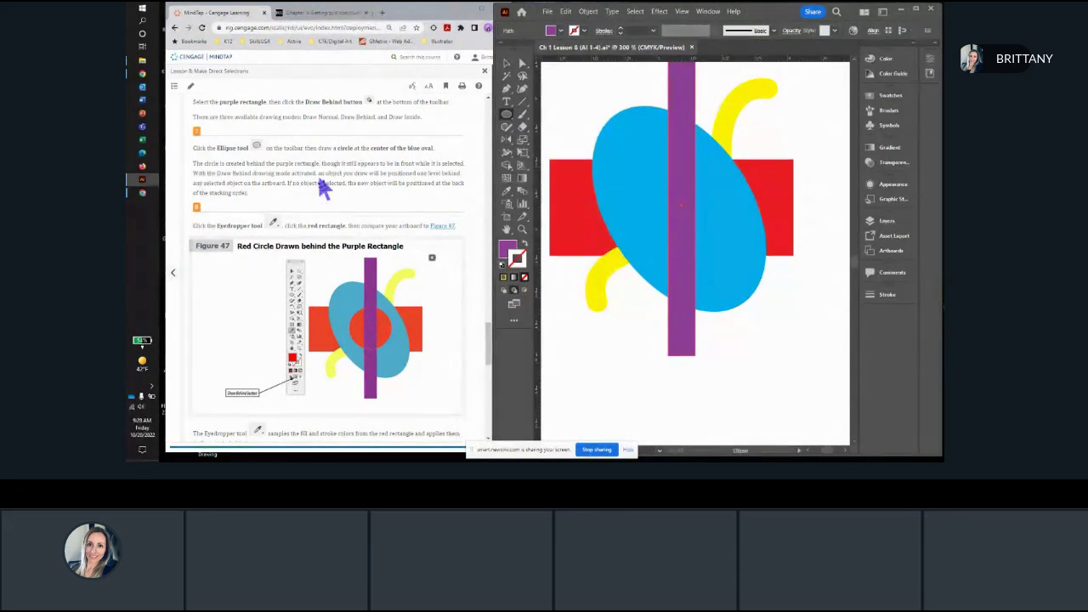
scroll(322, 189, "down", 1)
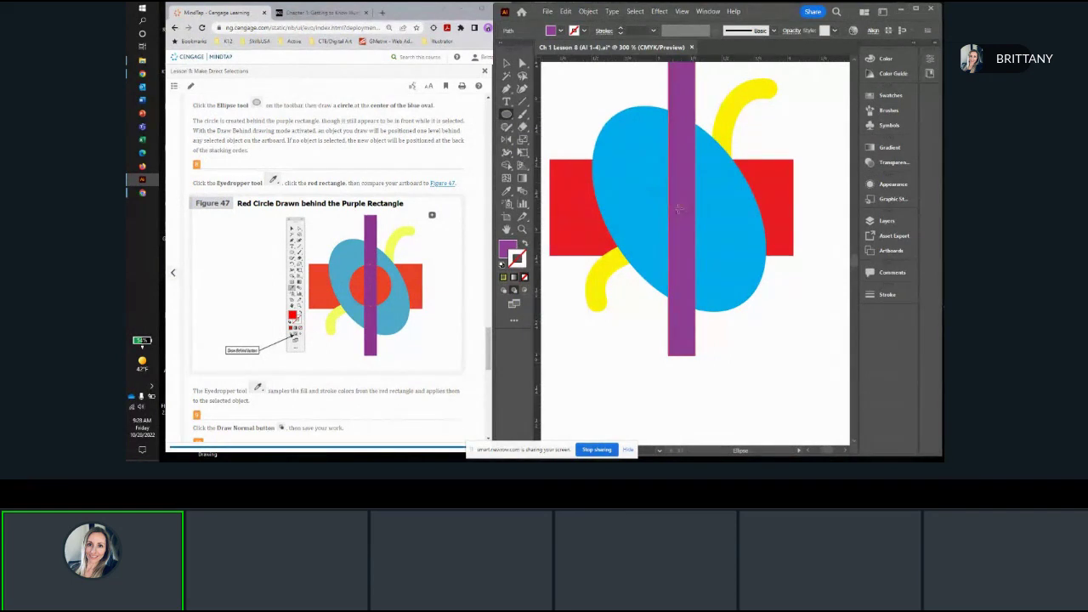
scroll(678, 209, "down", 1)
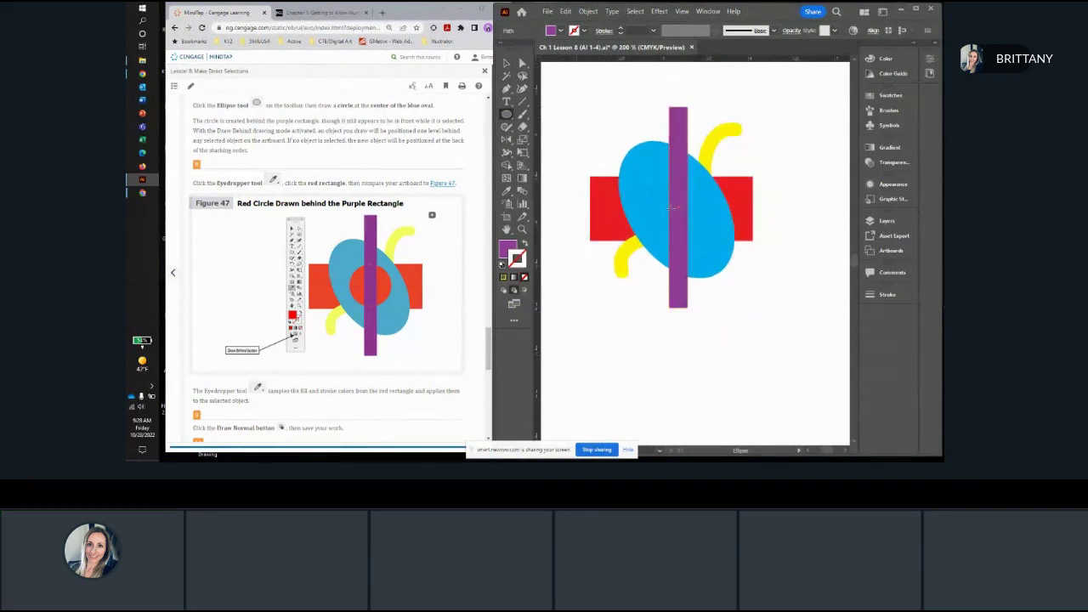
scroll(677, 209, "up", 1)
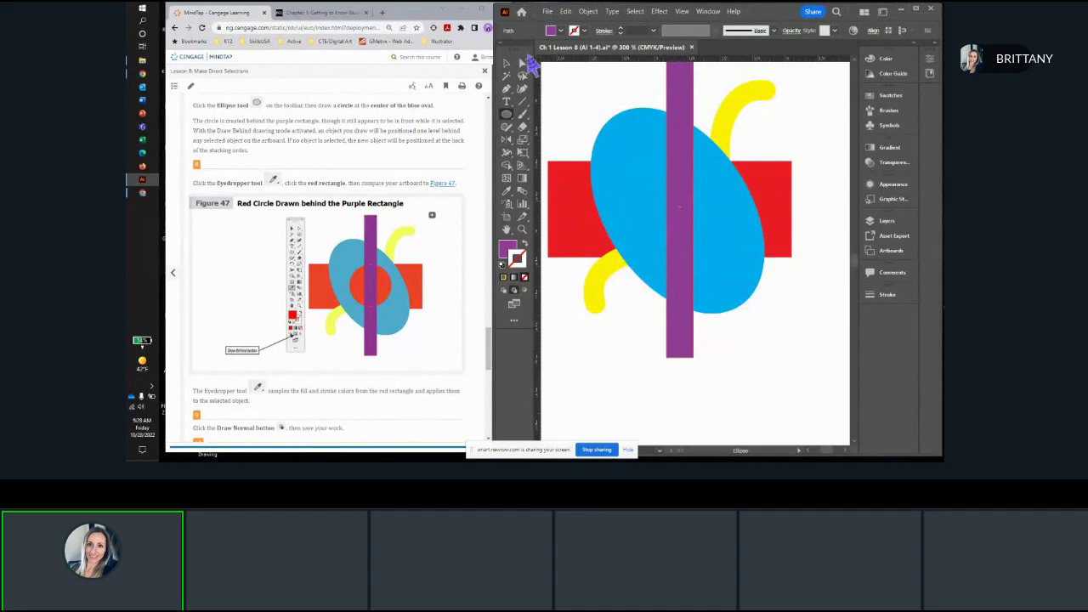
left_click(507, 63)
left_click(607, 73)
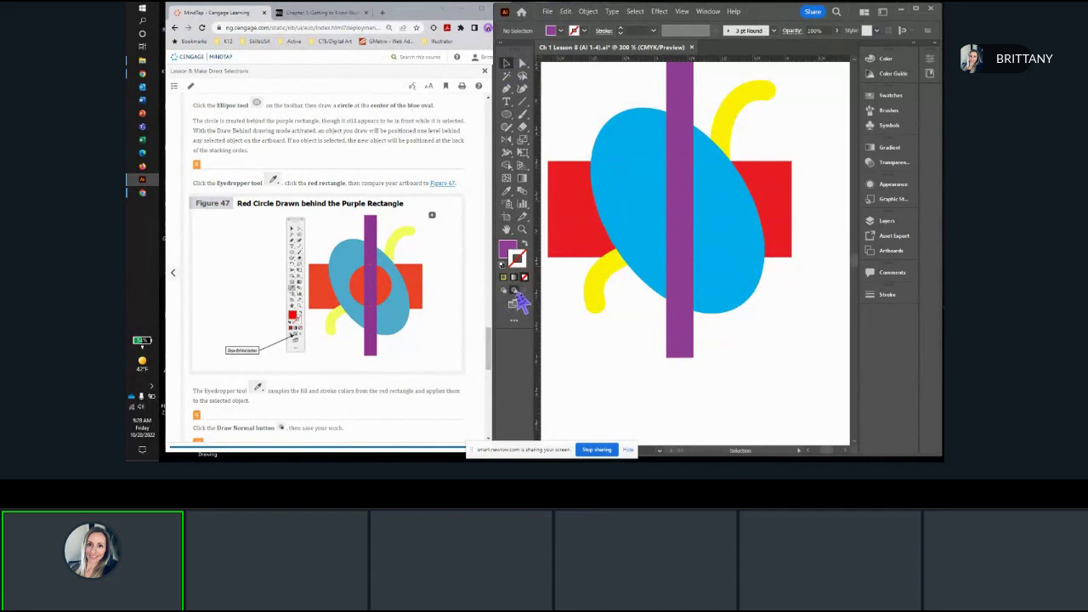
left_click(565, 11)
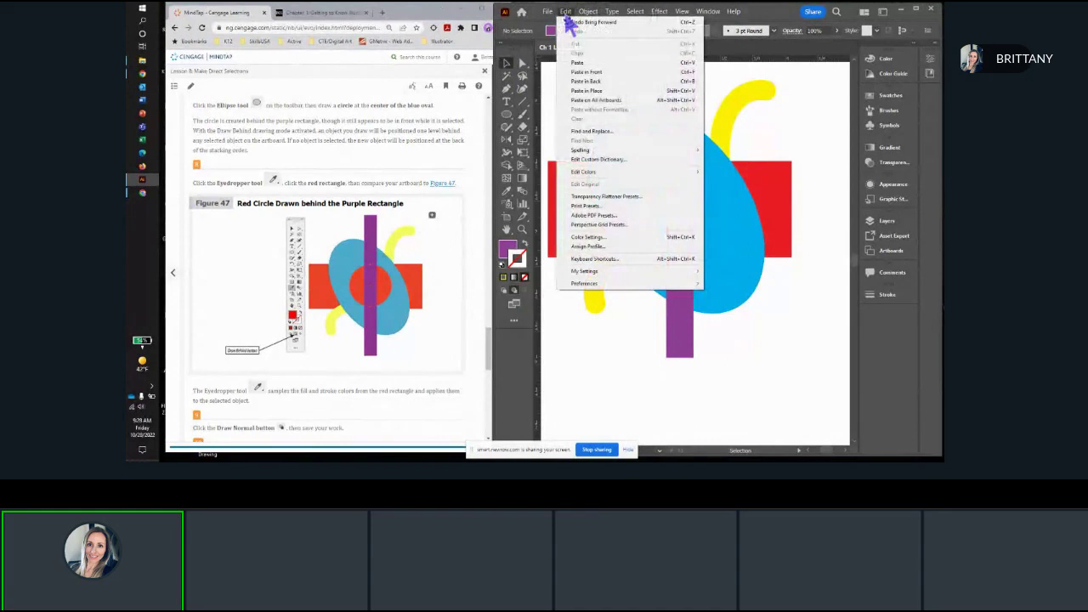
left_click(691, 352)
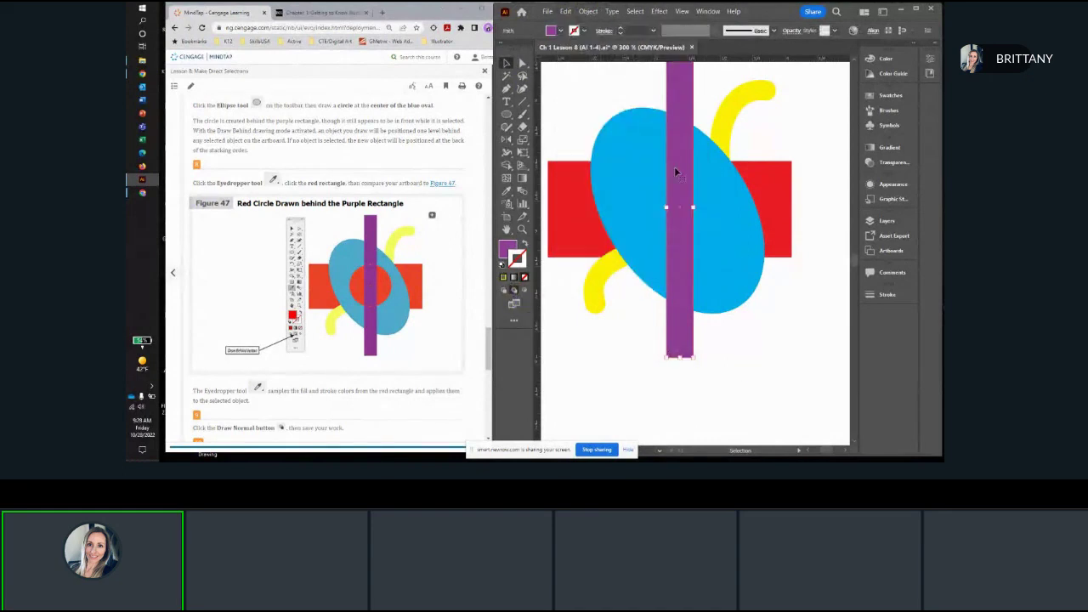
left_click(506, 113)
left_click_drag(680, 194, 641, 233)
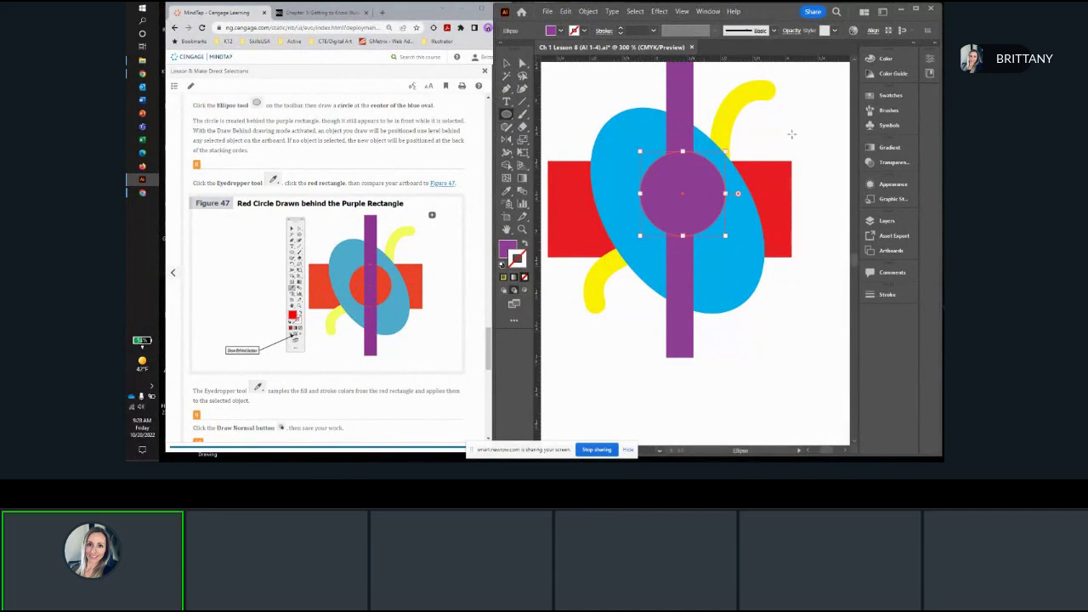
Step: Recolor the new circle by sampling the red rectangle with the Eyedropper tool
left_click(508, 192)
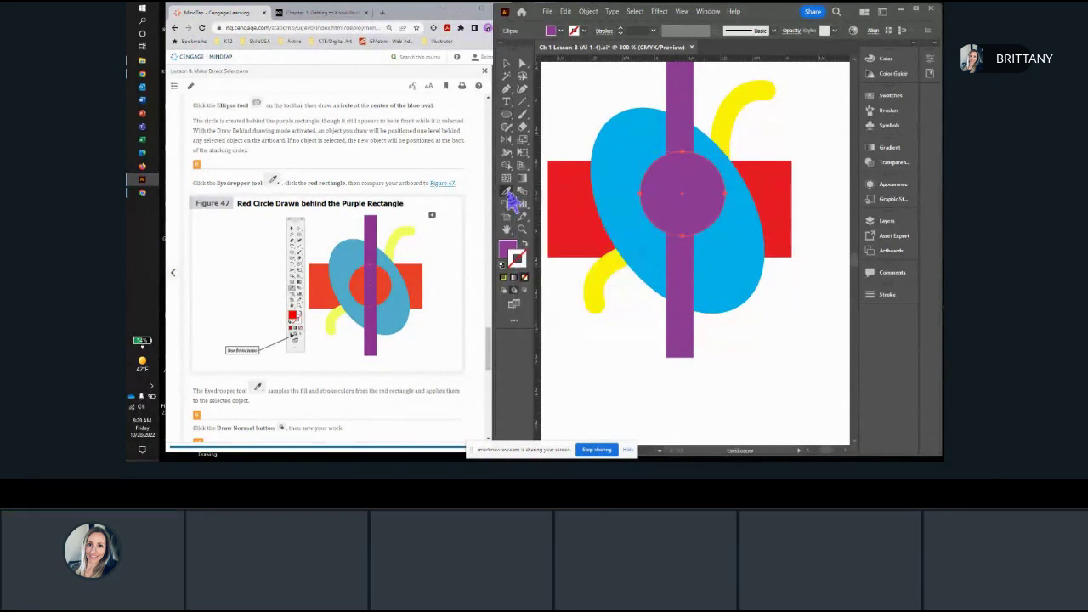
left_click(507, 253)
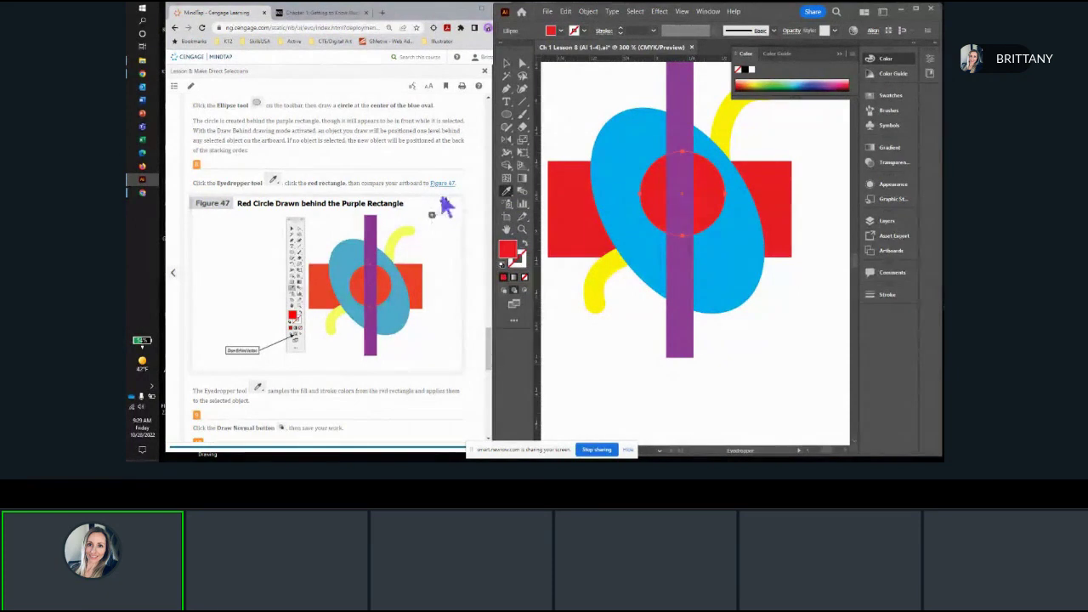
Step: Read the follow-up instructions, restore the Draw Normal drawing mode and save the document
scroll(433, 208, "down", 1)
scroll(434, 209, "down", 3)
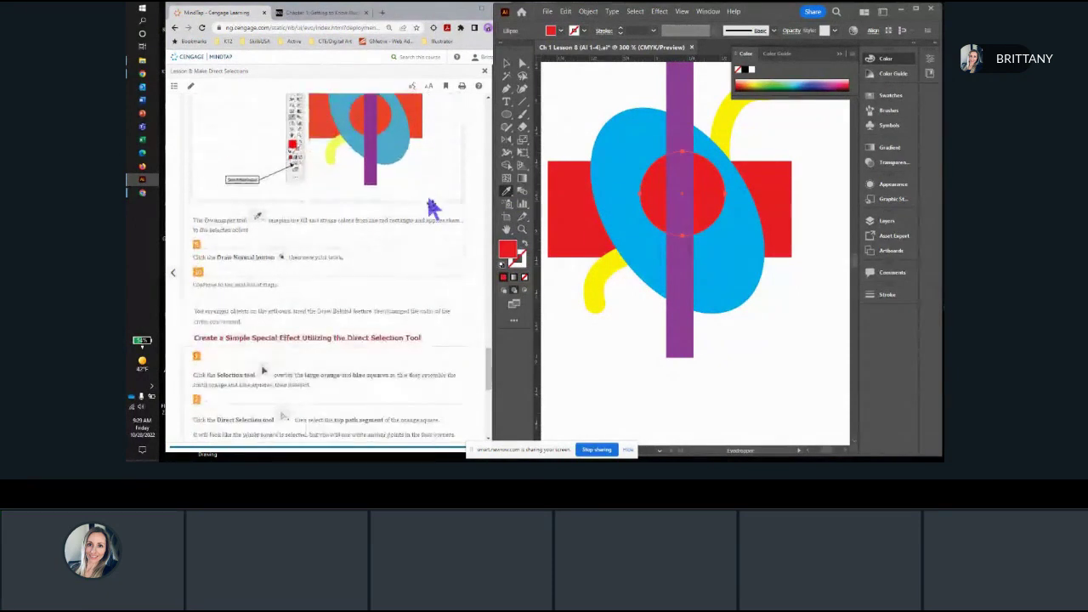
scroll(394, 223, "down", 2)
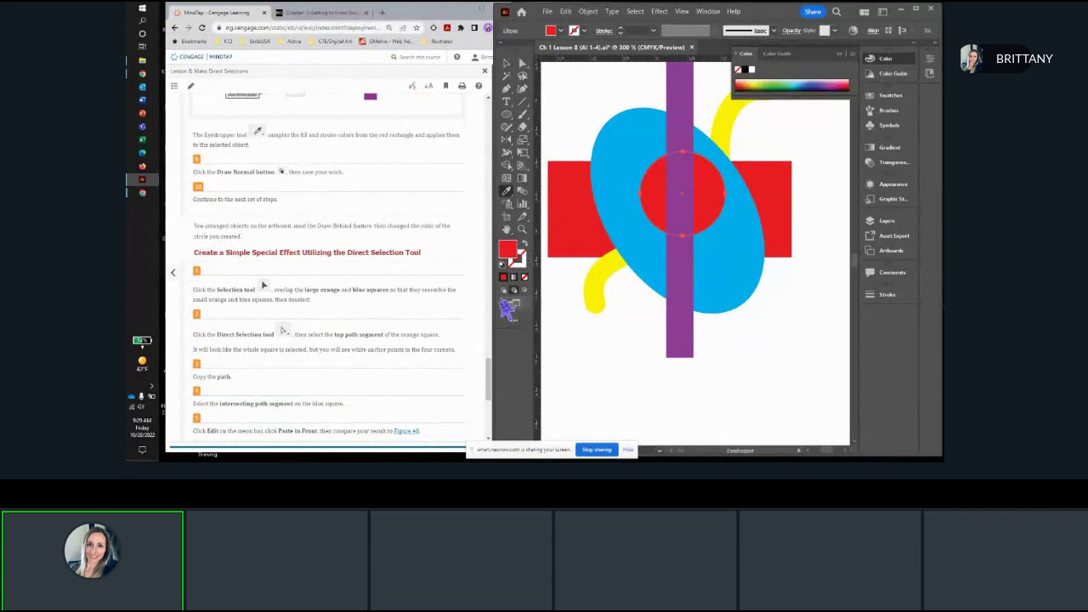
left_click(504, 291)
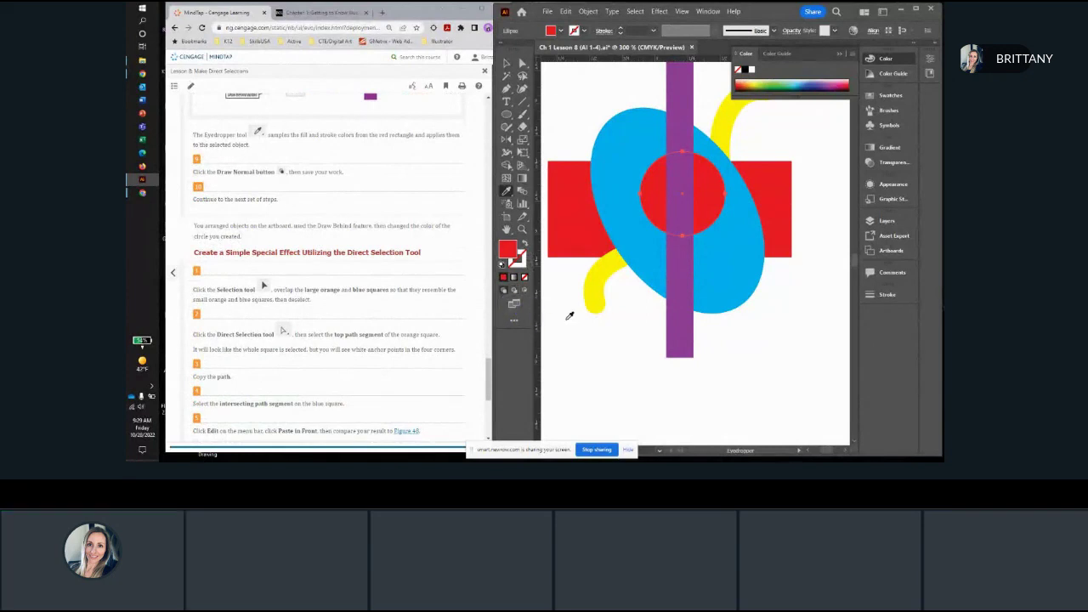
key("ctrl+s")
Step: Move the large blue square so it overlaps the corner of the large orange square as in Figure 48, and deselect it
left_click(507, 64)
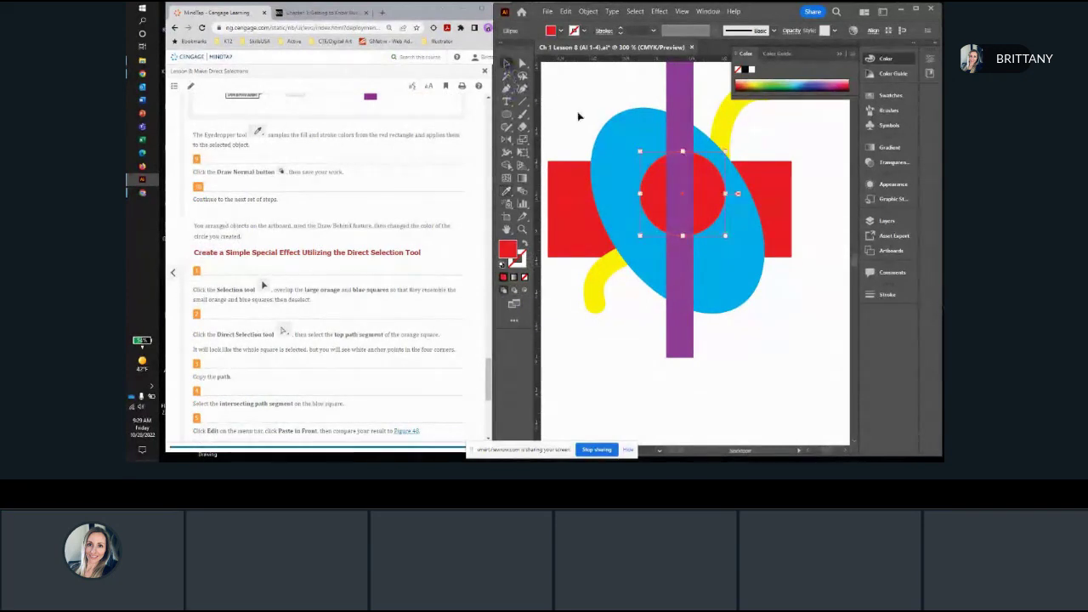
scroll(579, 115, "down", 1)
left_click(579, 116)
scroll(623, 160, "down", 2)
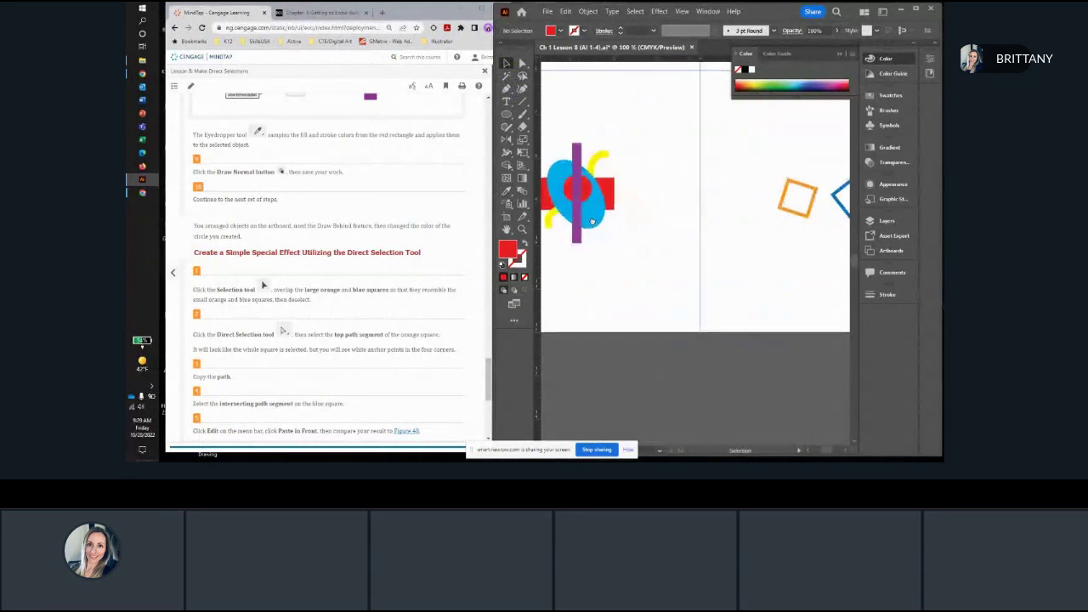
scroll(372, 199, "down", 3)
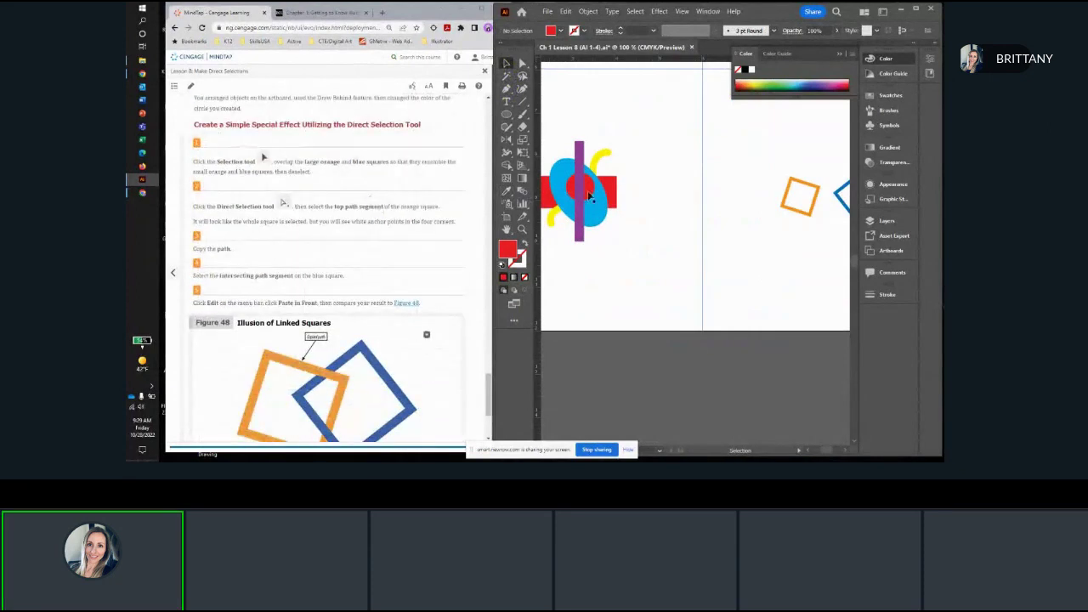
left_click_drag(626, 204, 547, 206)
left_click_drag(743, 204, 715, 230)
scroll(715, 230, "up", 1)
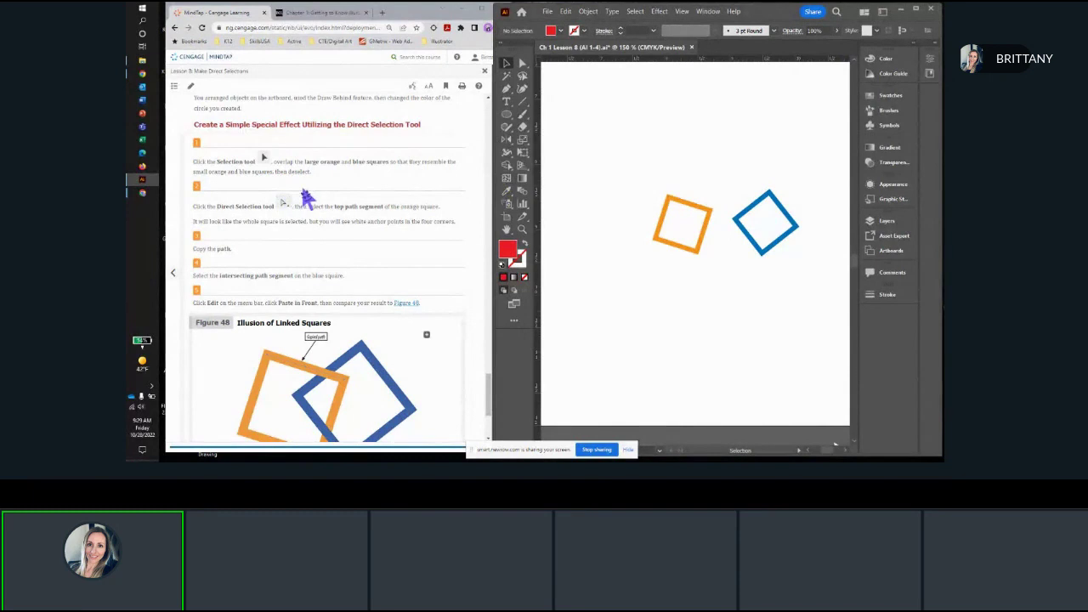
scroll(340, 204, "down", 1)
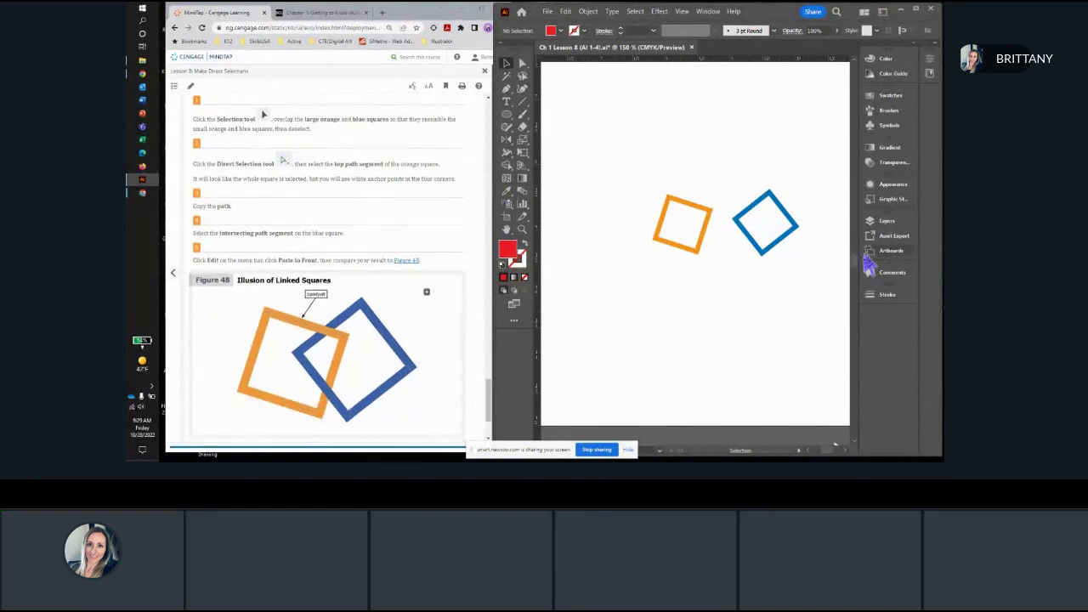
left_click(751, 245)
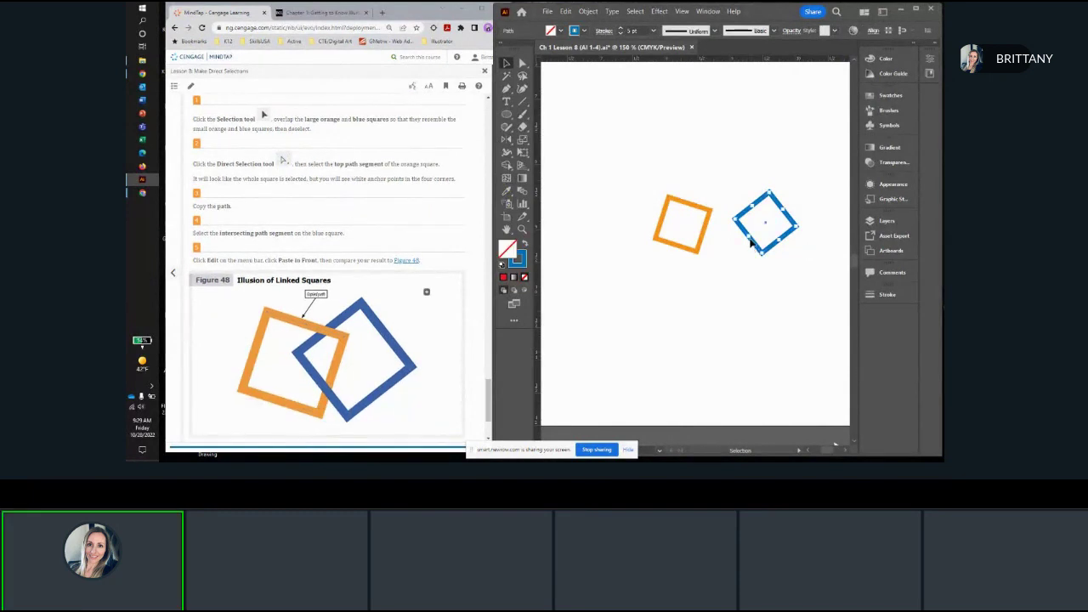
left_click_drag(752, 244, 705, 244)
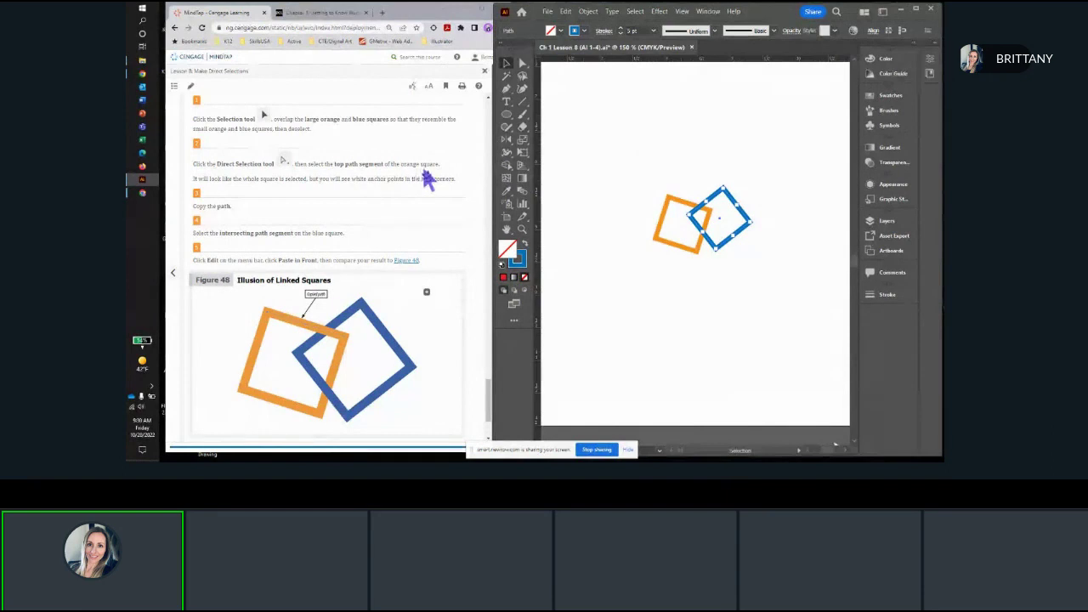
left_click(609, 171)
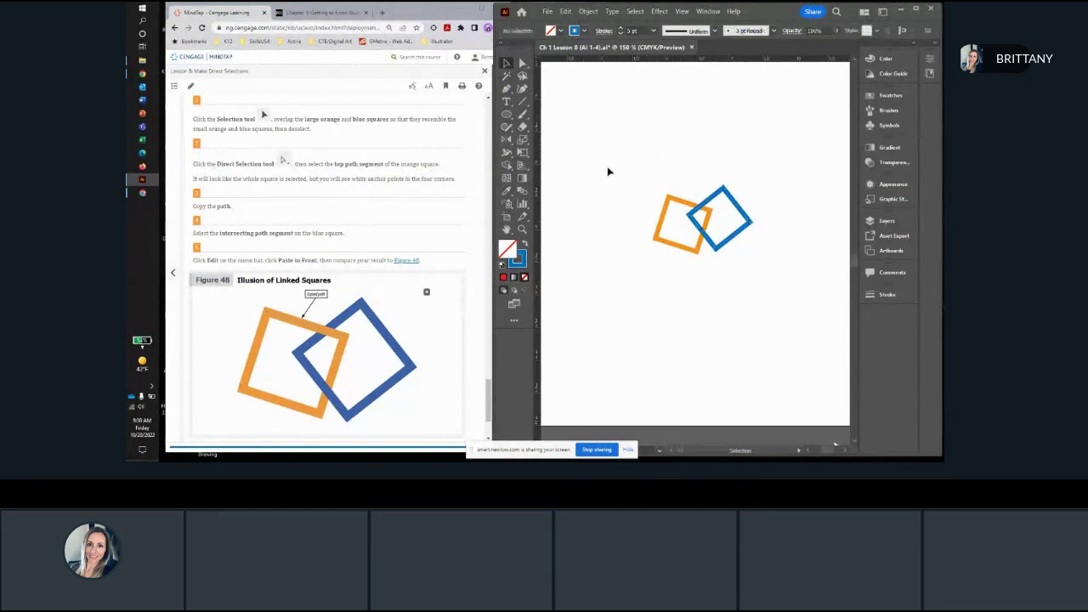
Step: Select only the top path segment of the orange square with the Direct Selection tool and copy it
left_click(522, 63)
scroll(673, 215, "up", 3)
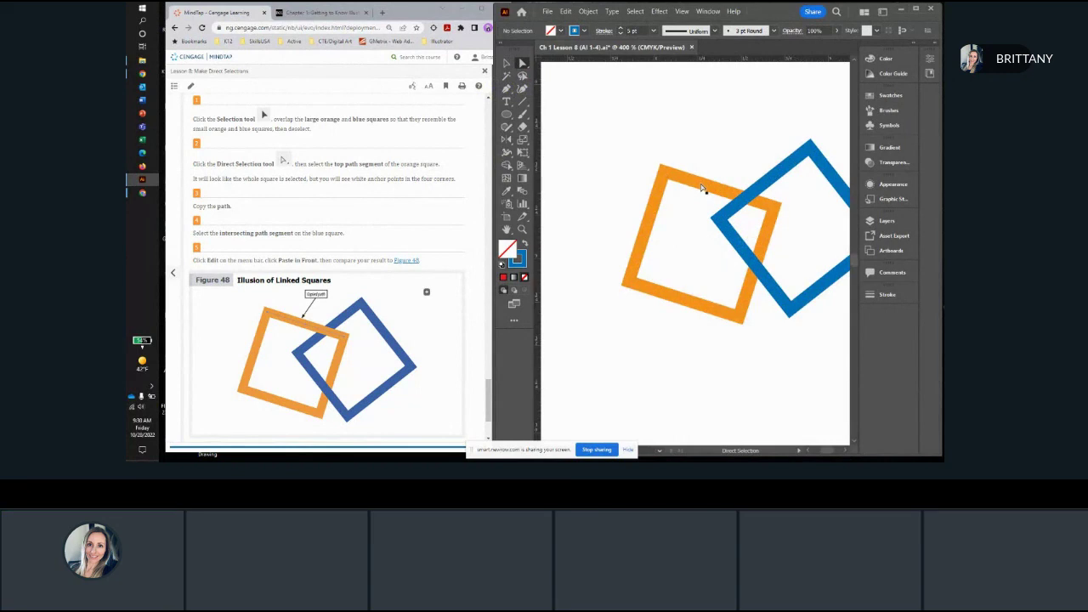
left_click(702, 189)
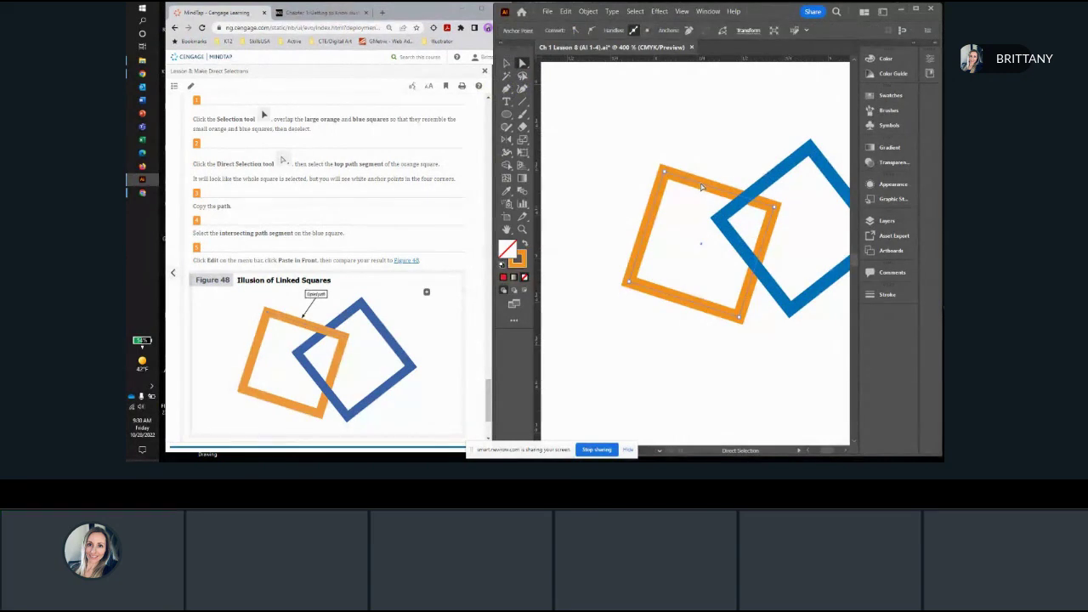
key("ctrl+shift+a")
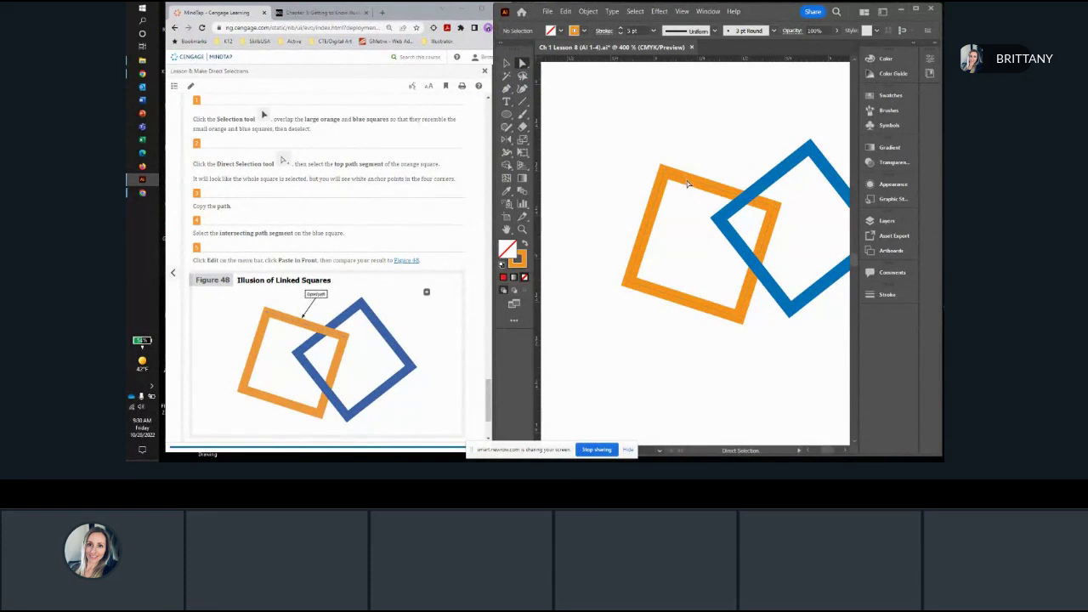
left_click(689, 184)
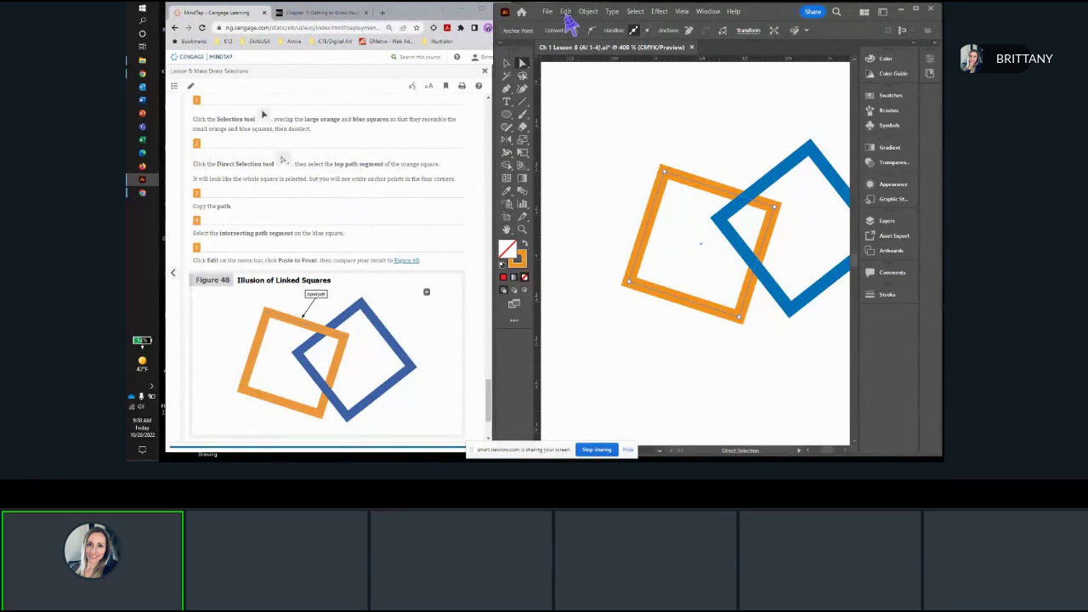
left_click(566, 13)
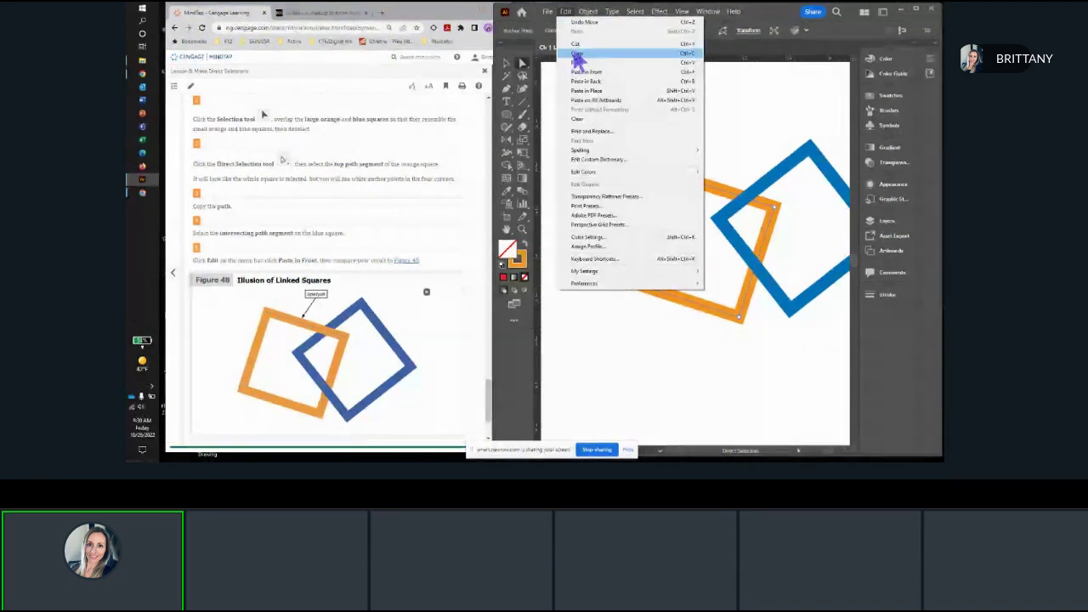
left_click(578, 54)
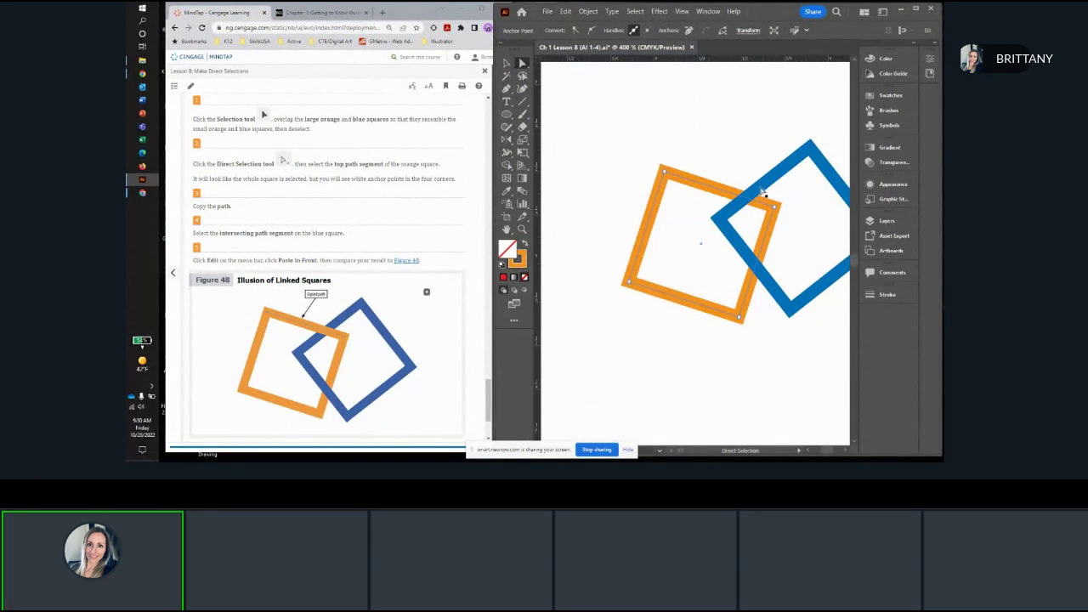
Step: Select the blue square's intersecting path segment and paste the copied orange segment in front of it
left_click(763, 192)
left_click(566, 12)
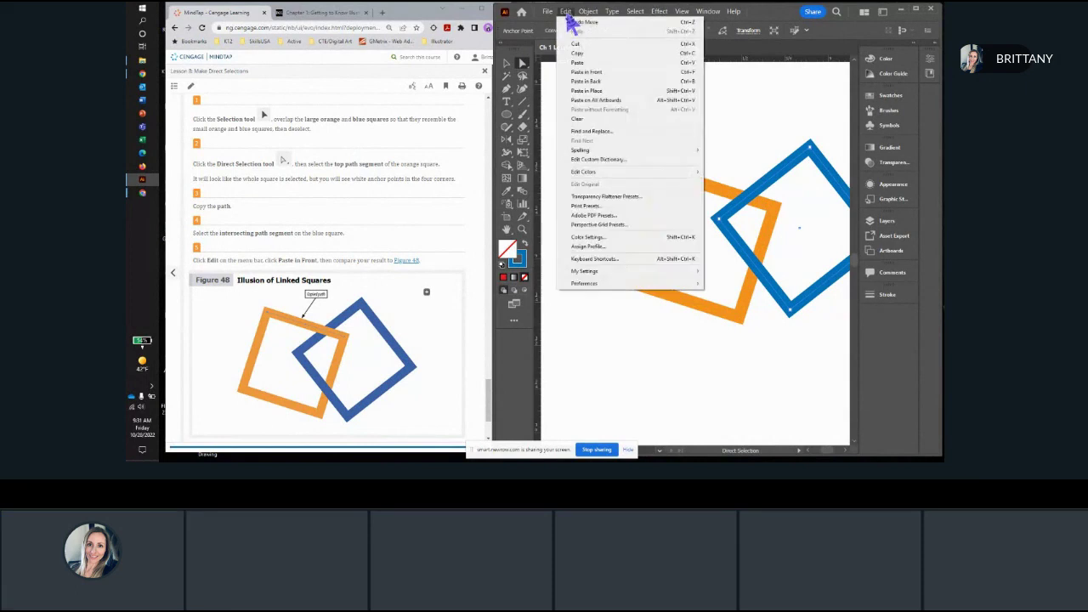
left_click(587, 72)
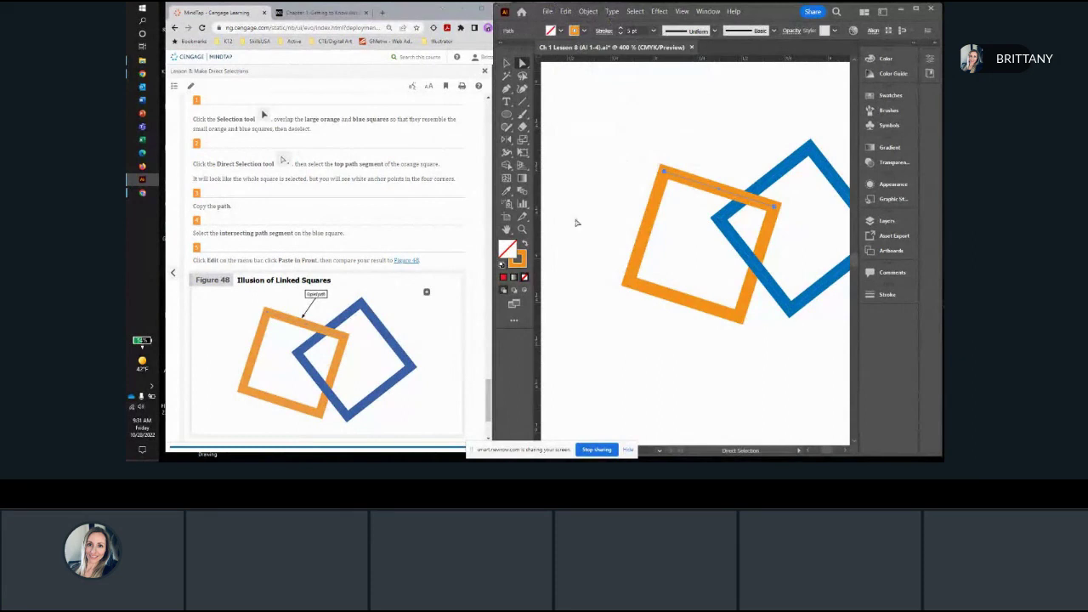
Step: Deselect the pasted segment, read the final lesson instructions and examine the linked squares and the whole artboard
scroll(703, 354, "down", 2)
scroll(371, 297, "down", 3)
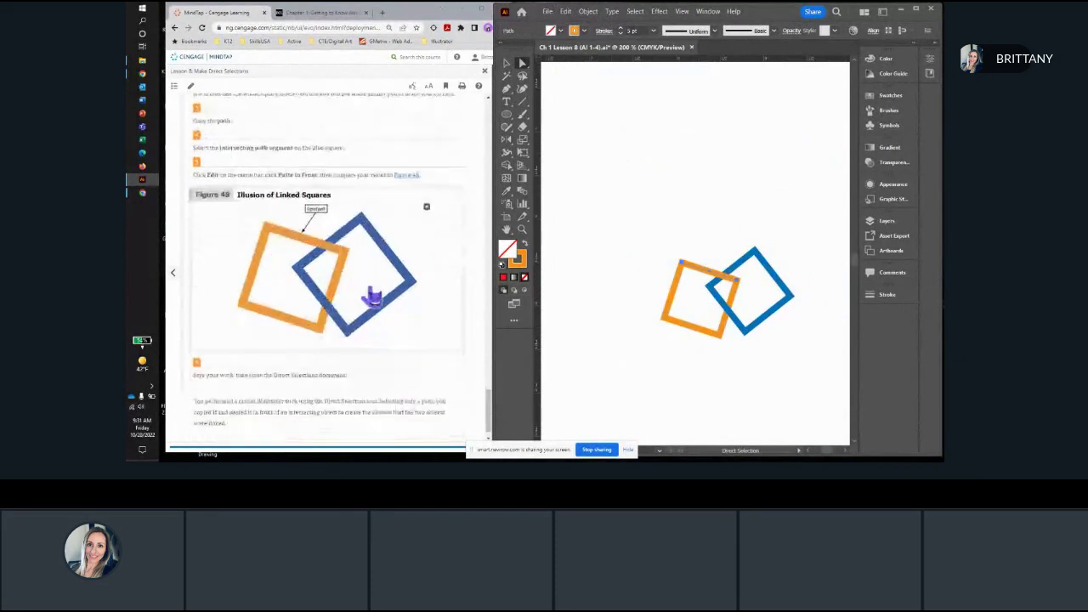
left_click(506, 64)
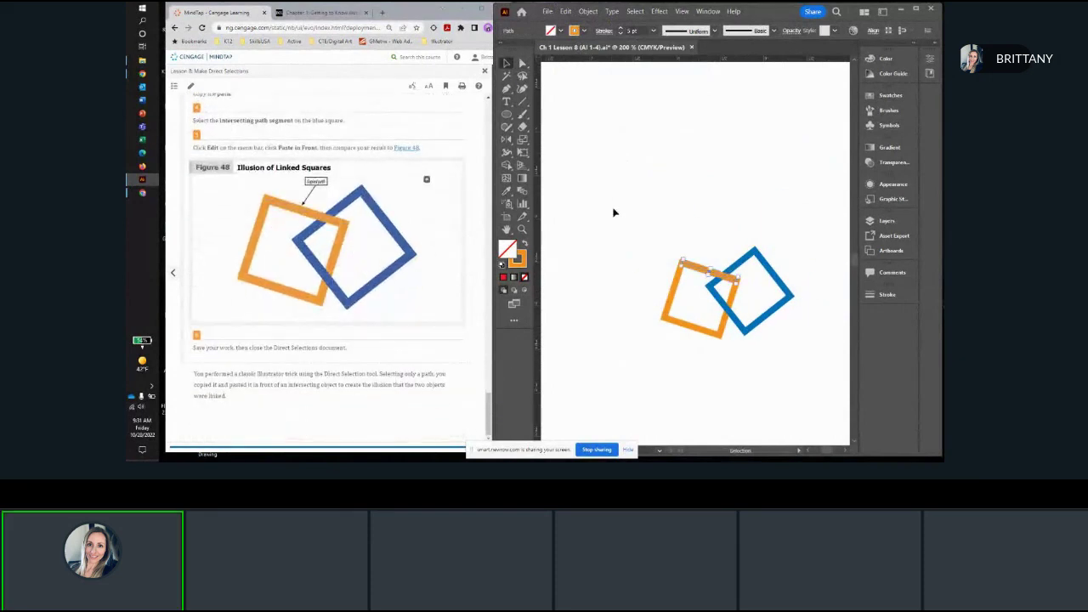
scroll(660, 259, "down", 1)
scroll(660, 259, "down", 1)
scroll(644, 235, "up", 2)
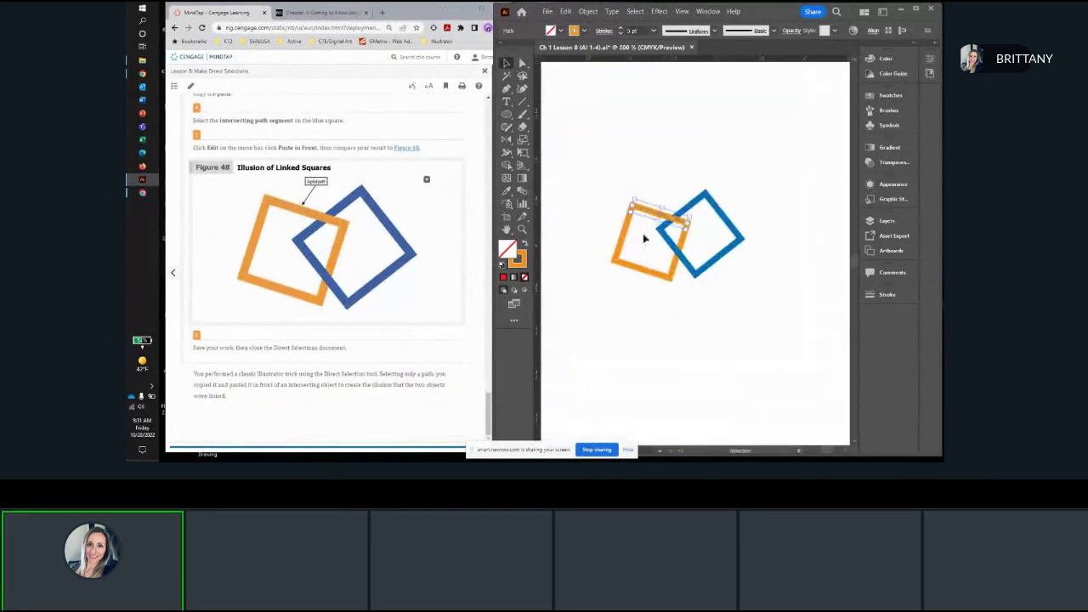
scroll(707, 313, "down", 2)
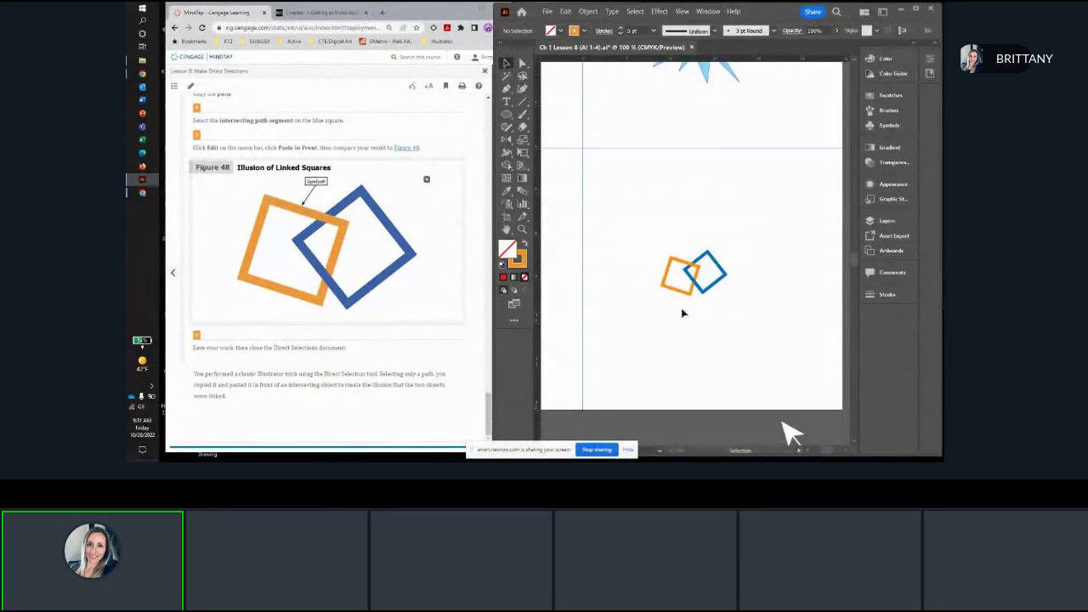
scroll(696, 313, "down", 3)
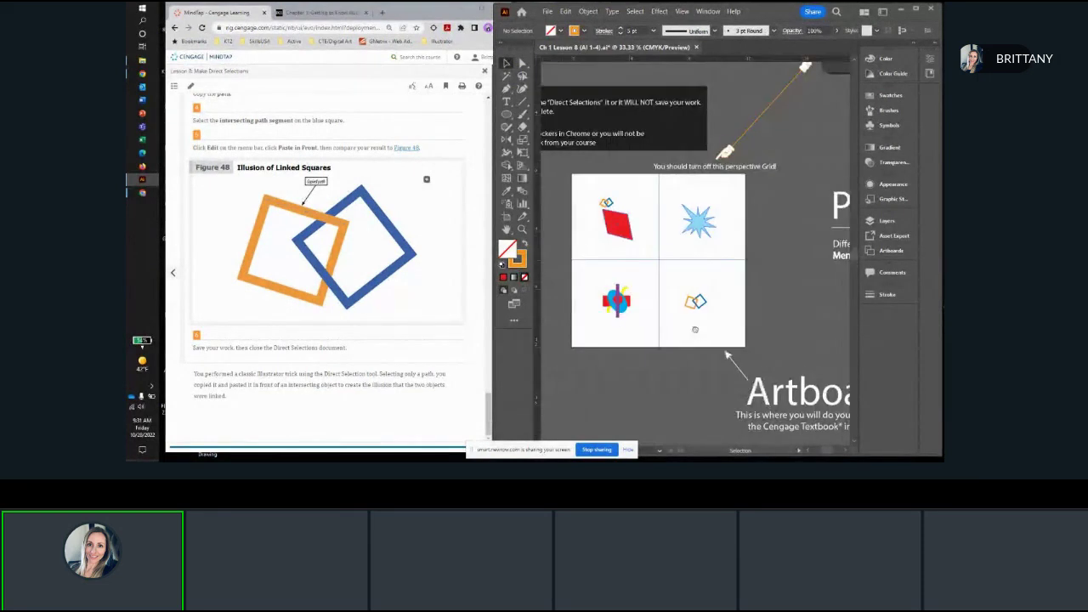